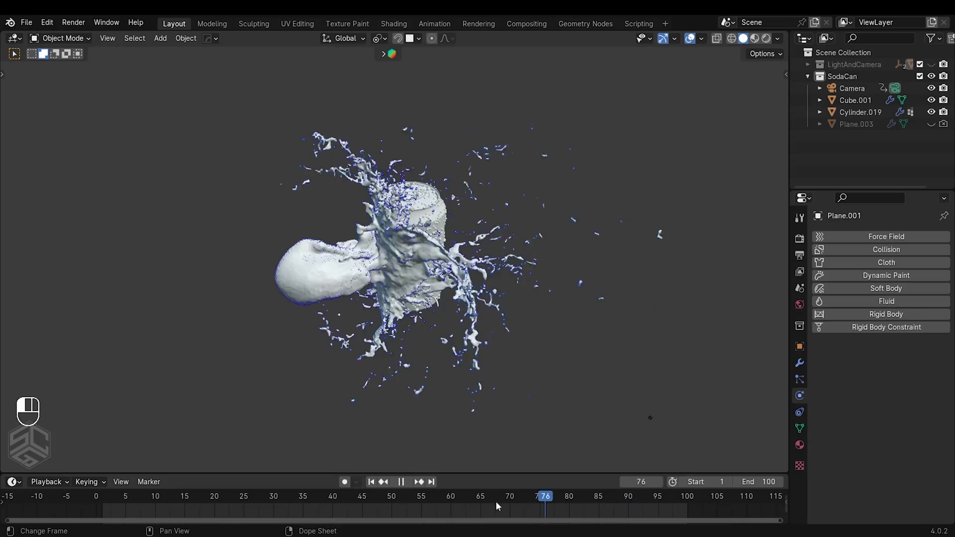
Scrub back through the finished splash, then preview the can's materials and return to Solid shading
{"action": "left_click_drag", "start_coordinate": [496, 502], "coordinate": [119, 501]}
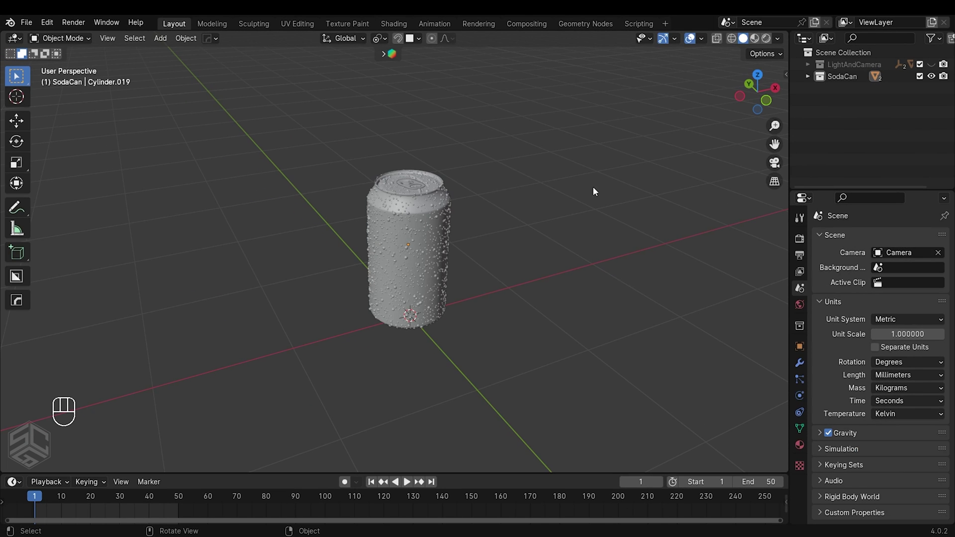
{"action": "key", "text": "z"}
{"action": "mouse_move", "coordinate": [478, 232]}
{"action": "middle_mouse_down"}
{"action": "mouse_move", "coordinate": [530, 212]}
{"action": "mouse_move", "coordinate": [471, 220]}
{"action": "mouse_move", "coordinate": [474, 243]}
{"action": "mouse_move", "coordinate": [443, 286]}
{"action": "mouse_move", "coordinate": [449, 270]}
{"action": "middle_mouse_up"}
{"action": "left_click", "coordinate": [743, 39]}
{"action": "scroll", "coordinate": [455, 276], "scroll_direction": "up", "scroll_amount": 3}
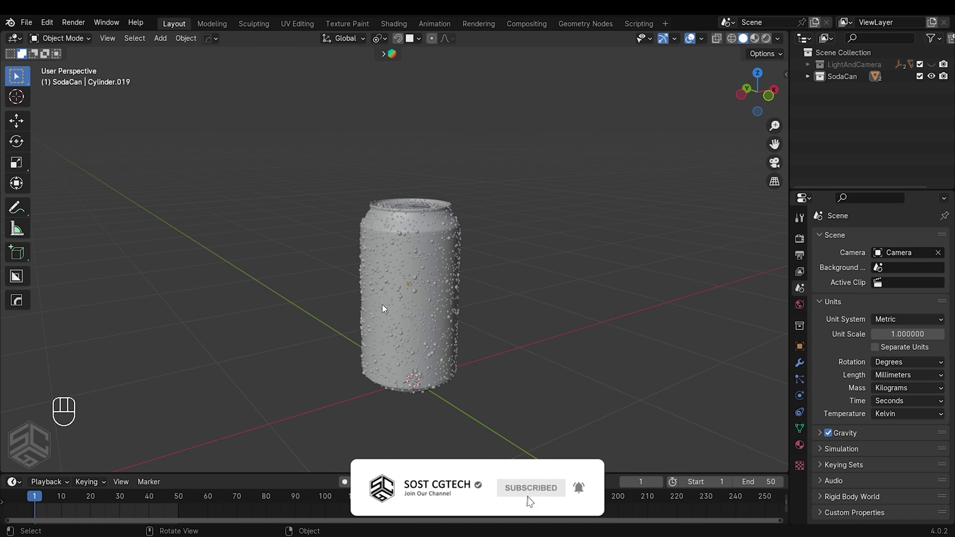
Add a plane and shrink it to a small size in Edit Mode
{"action": "scroll", "coordinate": [383, 304], "scroll_direction": "down", "scroll_amount": 2}
{"action": "key", "text": "shift+a"}
{"action": "mouse_move", "coordinate": [377, 304]}
{"action": "left_click", "coordinate": [418, 306]}
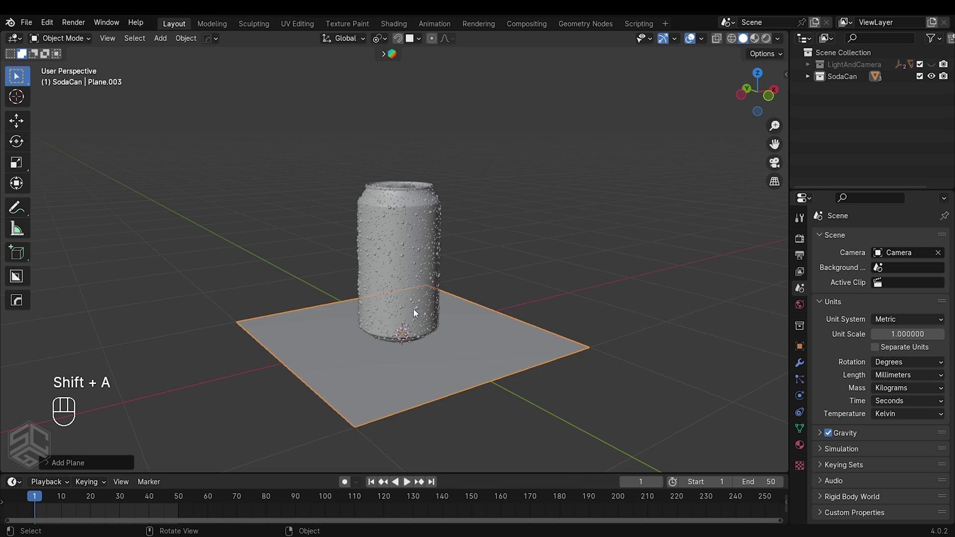
{"action": "key", "text": "Tab"}
{"action": "key", "text": "s"}
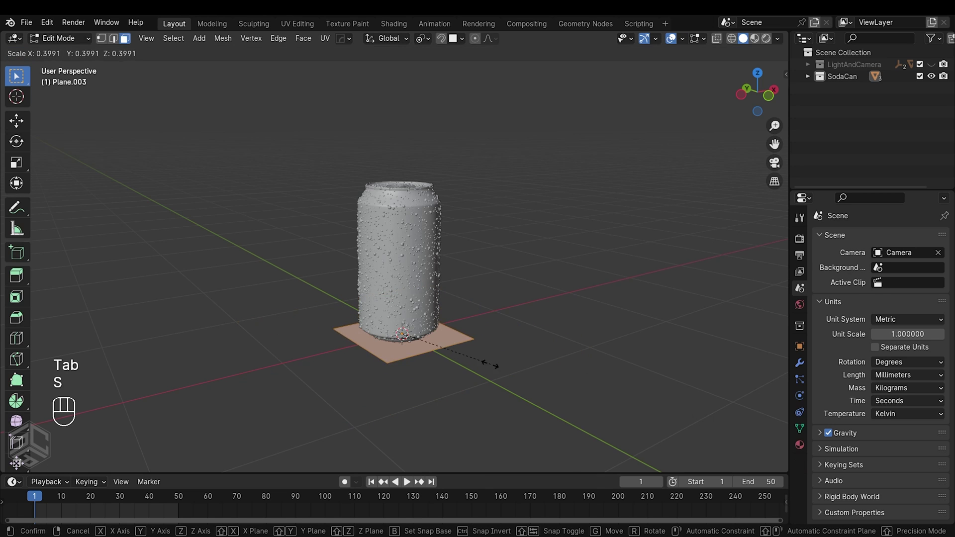
{"action": "left_click", "coordinate": [415, 341]}
{"action": "middle_click_drag", "start_coordinate": [415, 341], "coordinate": [471, 351]}
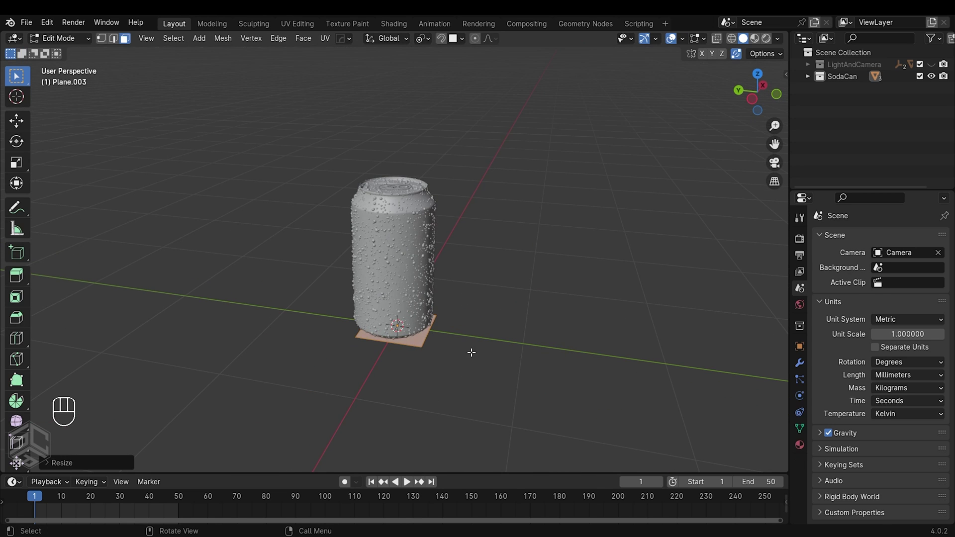
Stand the plane upright with a 90° X rotation and shift it along Y
{"action": "key", "text": "Tab"}
{"action": "type", "text": "rx"}
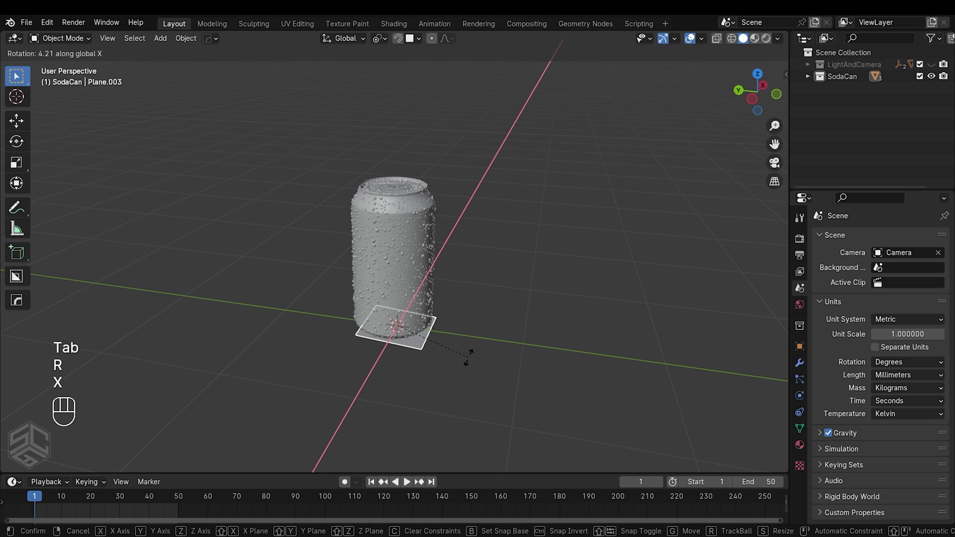
{"action": "type", "text": "90"}
{"action": "key", "text": "Return"}
{"action": "key", "text": "g"}
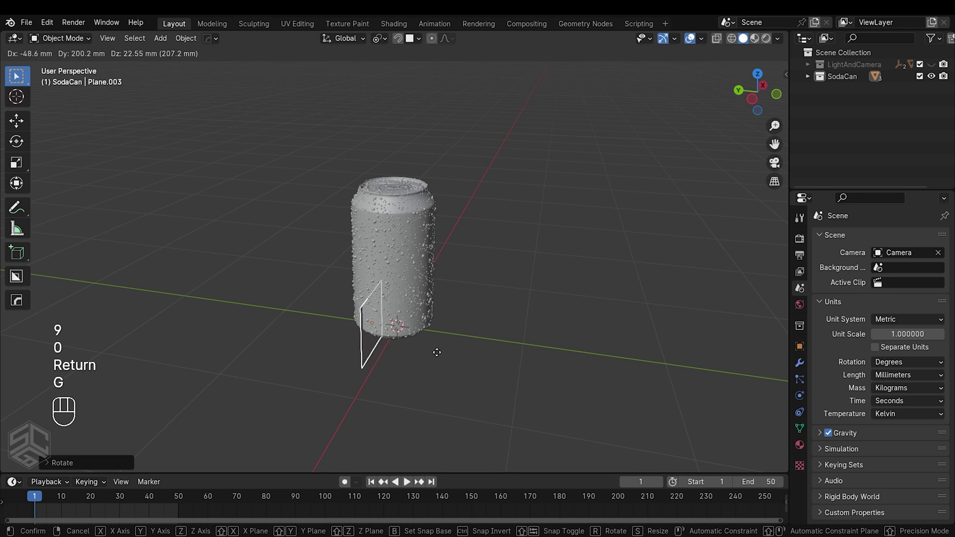
{"action": "key", "text": "y"}
{"action": "left_click", "coordinate": [348, 330]}
{"action": "middle_click_drag", "start_coordinate": [347, 331], "coordinate": [381, 345]}
Raise the plane along Z and position it beside the can at mid height
{"action": "key", "text": "g"}
{"action": "key", "text": "z"}
{"action": "left_click", "coordinate": [379, 291]}
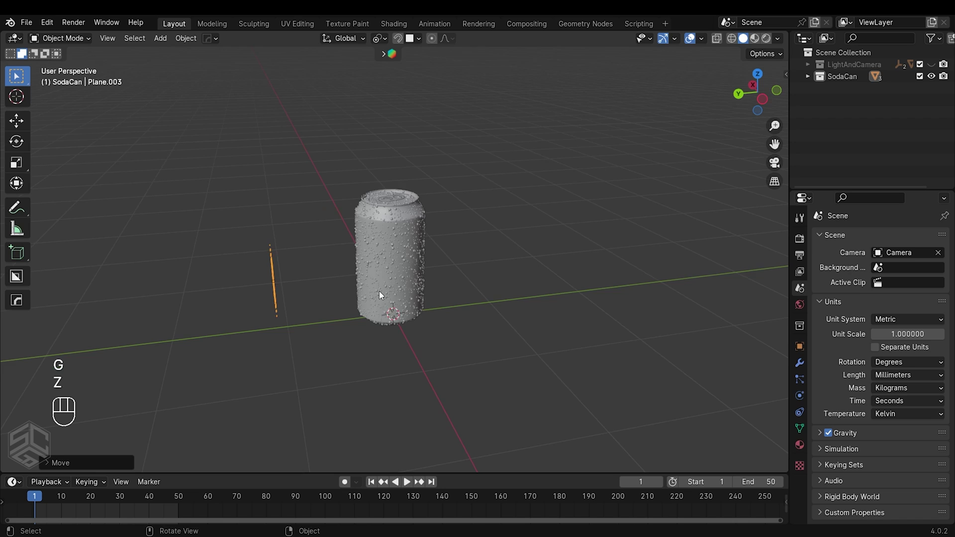
{"action": "middle_click_drag", "start_coordinate": [380, 291], "coordinate": [373, 261]}
{"action": "key", "text": "KP_3"}
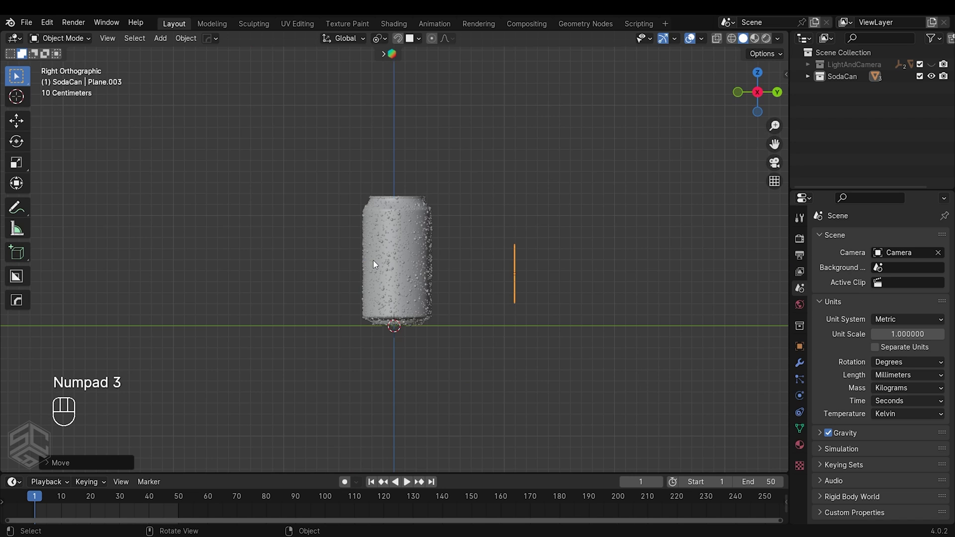
{"action": "key", "text": "g"}
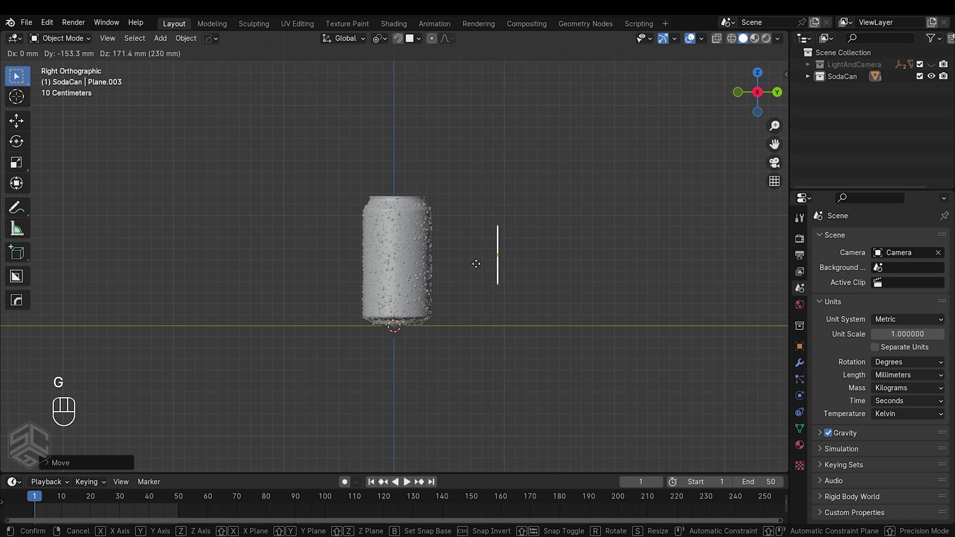
{"action": "left_click", "coordinate": [482, 266]}
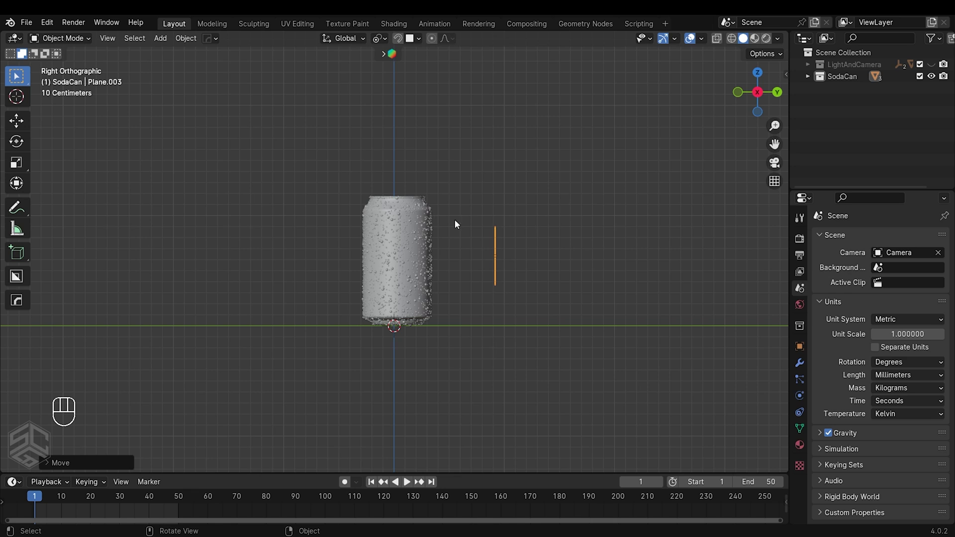
{"action": "middle_click_drag", "start_coordinate": [412, 319], "coordinate": [352, 271]}
Add a cube, then raise and enlarge it around the can in see-through mode
{"action": "scroll", "coordinate": [384, 267], "scroll_direction": "down", "scroll_amount": 3}
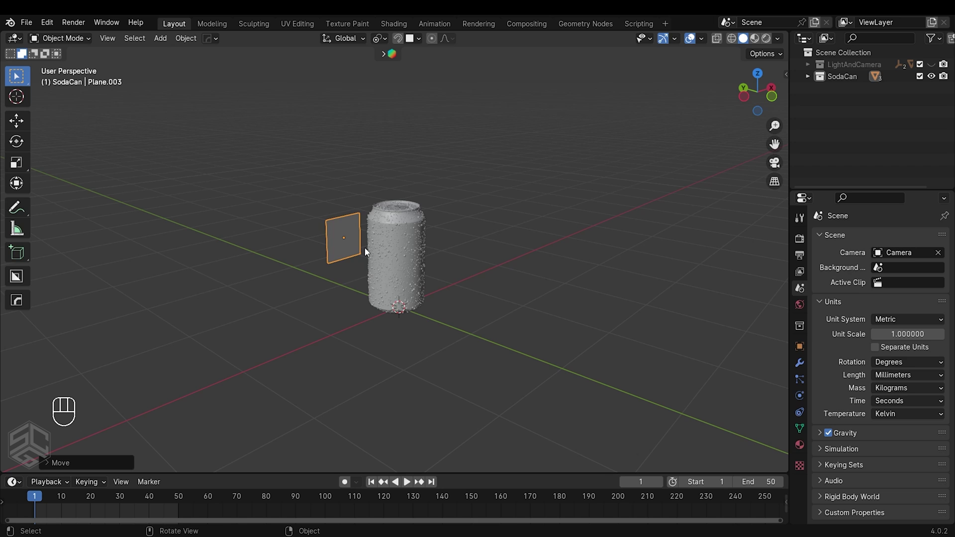
{"action": "key", "text": "shift+a"}
{"action": "mouse_move", "coordinate": [365, 246]}
{"action": "left_click", "coordinate": [409, 259]}
{"action": "key", "text": "KP_3"}
{"action": "key", "text": "Tab"}
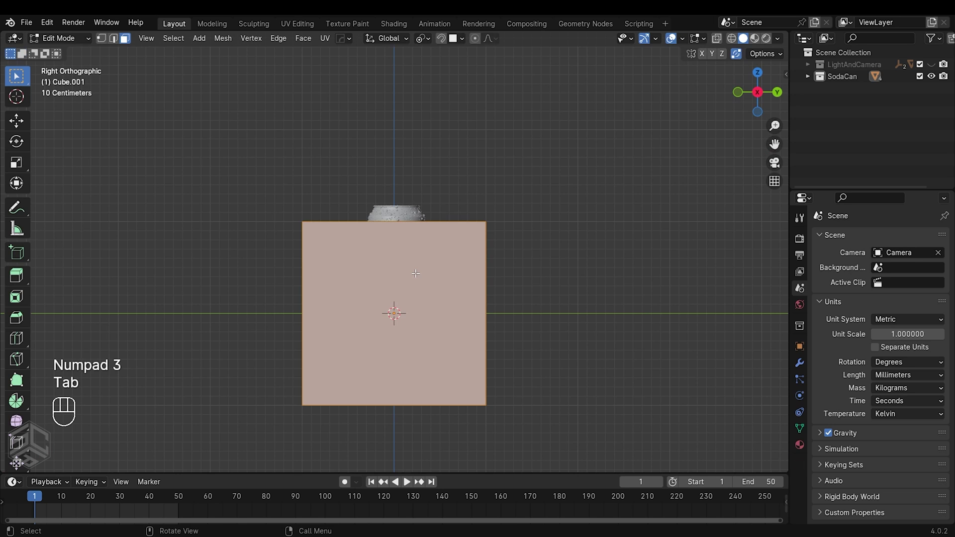
{"action": "key", "text": "shift+z"}
{"action": "key", "text": "g"}
{"action": "left_click", "coordinate": [428, 261]}
{"action": "key", "text": "s"}
{"action": "left_click", "coordinate": [520, 276]}
{"action": "middle_click_drag", "start_coordinate": [520, 276], "coordinate": [625, 287]}
Scale the cube 2× along X and deepen it along Y to enclose the can and plane
{"action": "key", "text": "s"}
{"action": "key", "text": "x"}
{"action": "key", "text": "2"}
{"action": "key", "text": "Return"}
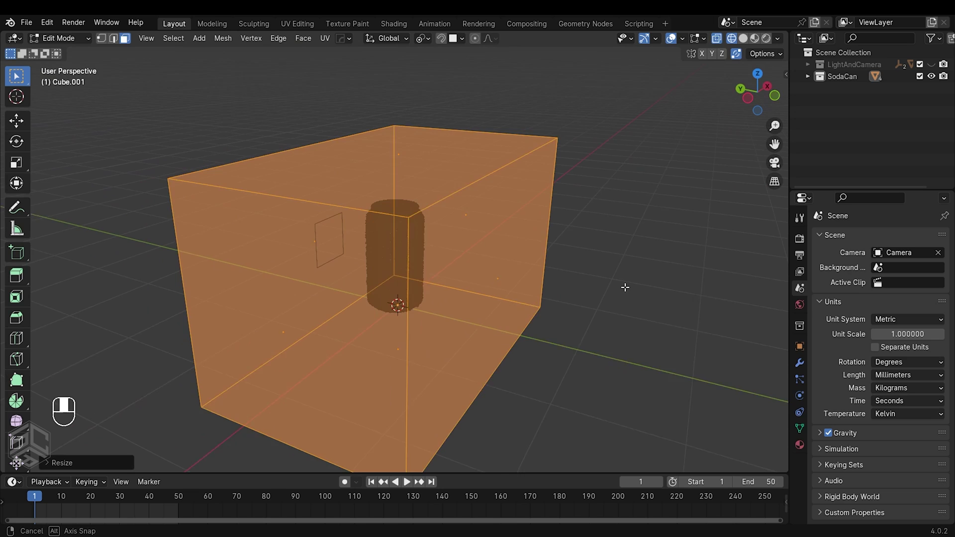
{"action": "key", "text": "s"}
{"action": "key", "text": "y"}
{"action": "left_click", "coordinate": [565, 300]}
{"action": "key", "text": "shift+z"}
{"action": "key", "text": "Tab"}
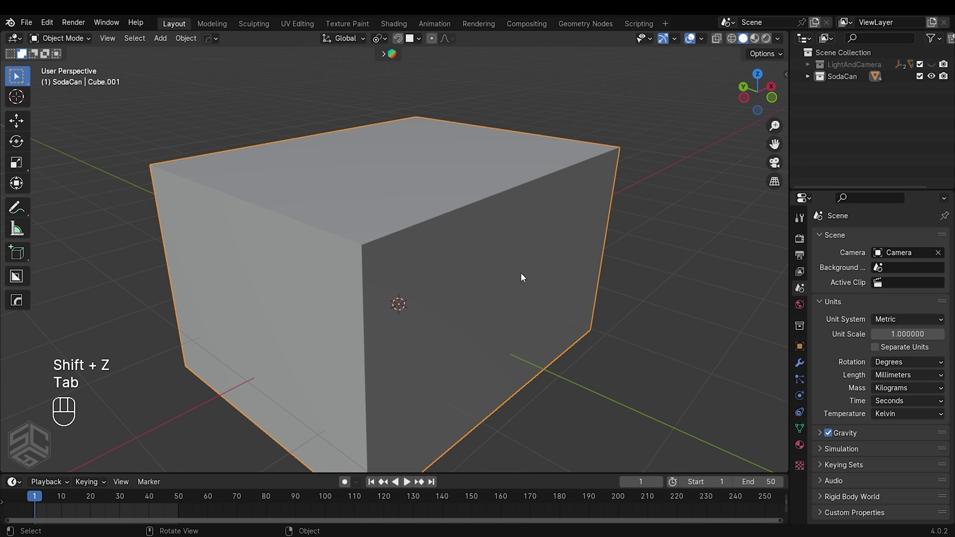
Set the cube's Viewport Display to show as Wire
{"action": "left_click", "coordinate": [800, 346]}
{"action": "scroll", "coordinate": [827, 358], "scroll_direction": "down", "scroll_amount": 3}
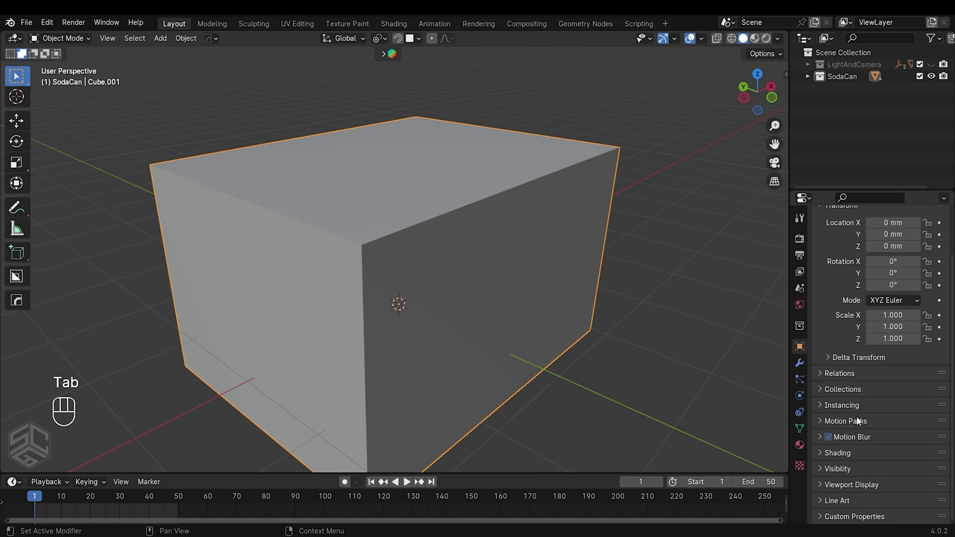
{"action": "left_click", "coordinate": [846, 485]}
{"action": "scroll", "coordinate": [841, 487], "scroll_direction": "down", "scroll_amount": 6}
{"action": "left_click", "coordinate": [899, 466]}
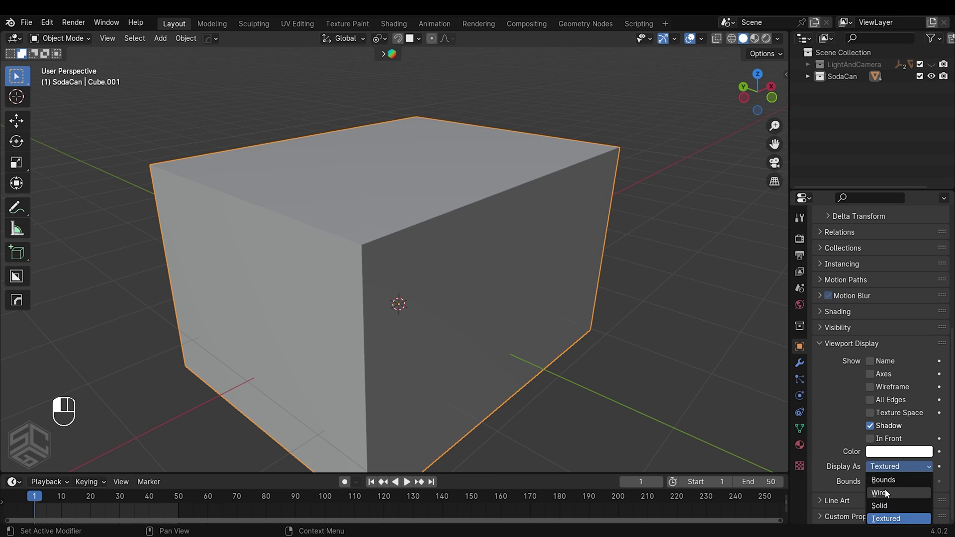
{"action": "left_click", "coordinate": [887, 493]}
{"action": "scroll", "coordinate": [458, 240], "scroll_direction": "up", "scroll_amount": 3}
{"action": "mouse_move", "coordinate": [458, 241]}
{"action": "middle_mouse_down"}
{"action": "mouse_move", "coordinate": [446, 230]}
{"action": "mouse_move", "coordinate": [454, 236]}
{"action": "middle_mouse_up"}
{"action": "scroll", "coordinate": [438, 226], "scroll_direction": "down", "scroll_amount": 4}
{"action": "scroll", "coordinate": [397, 230], "scroll_direction": "up", "scroll_amount": 2}
Apply the soda can's 0.645 scale so it reads 1.000, then select the upright plane
{"action": "left_click", "coordinate": [383, 238]}
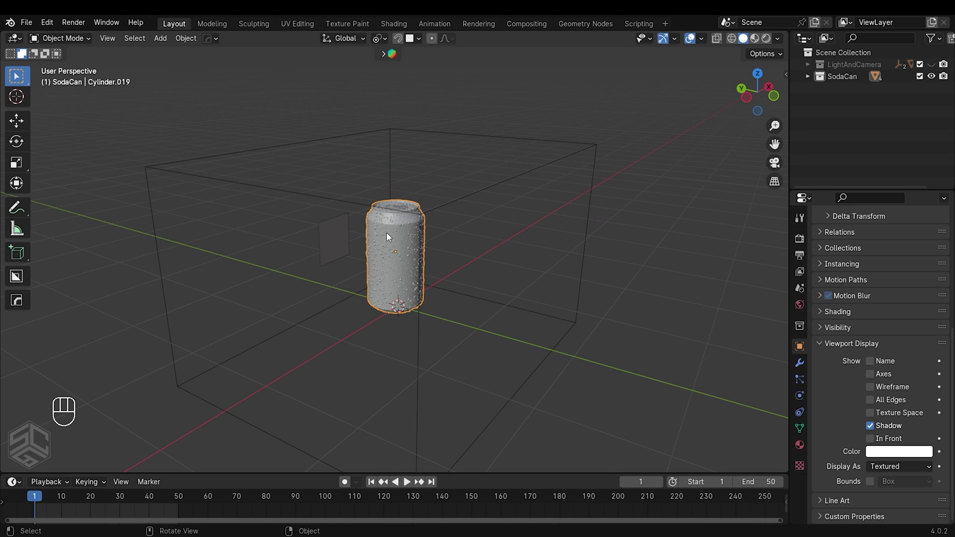
{"action": "key", "text": "n"}
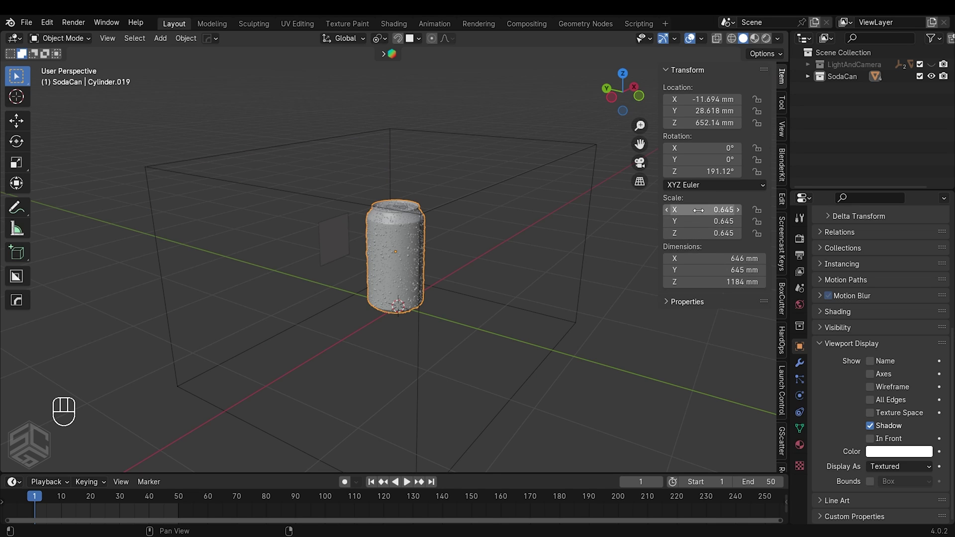
{"action": "key", "text": "ctrl+a"}
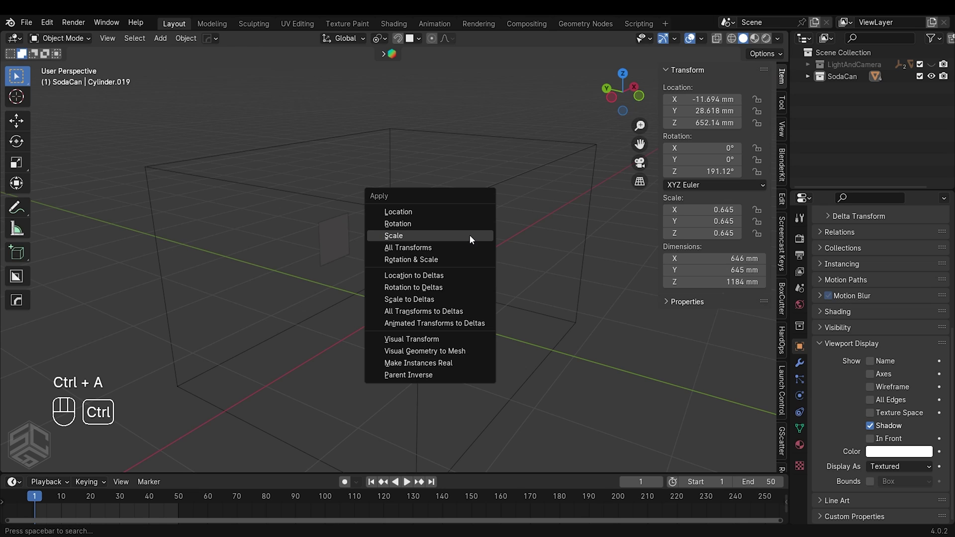
{"action": "left_click", "coordinate": [470, 235]}
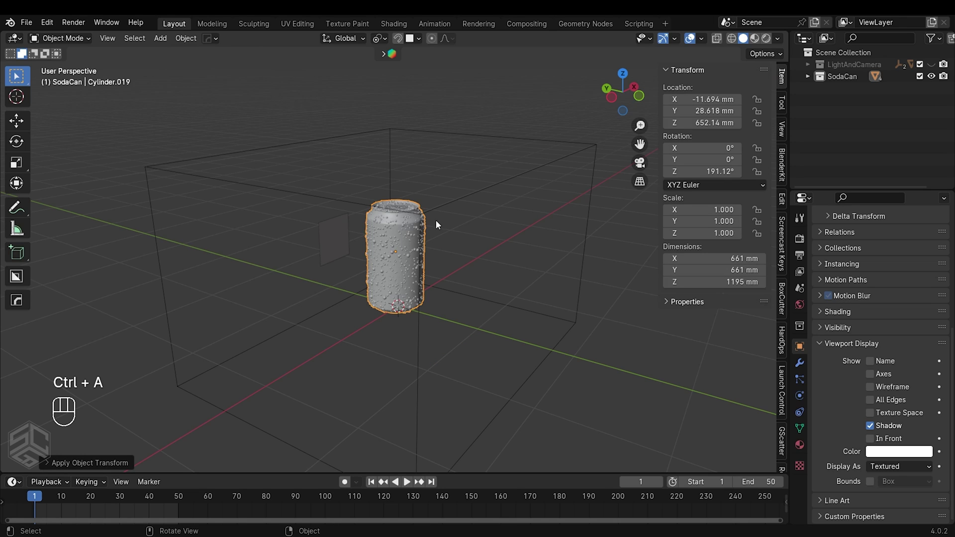
{"action": "left_click", "coordinate": [335, 237]}
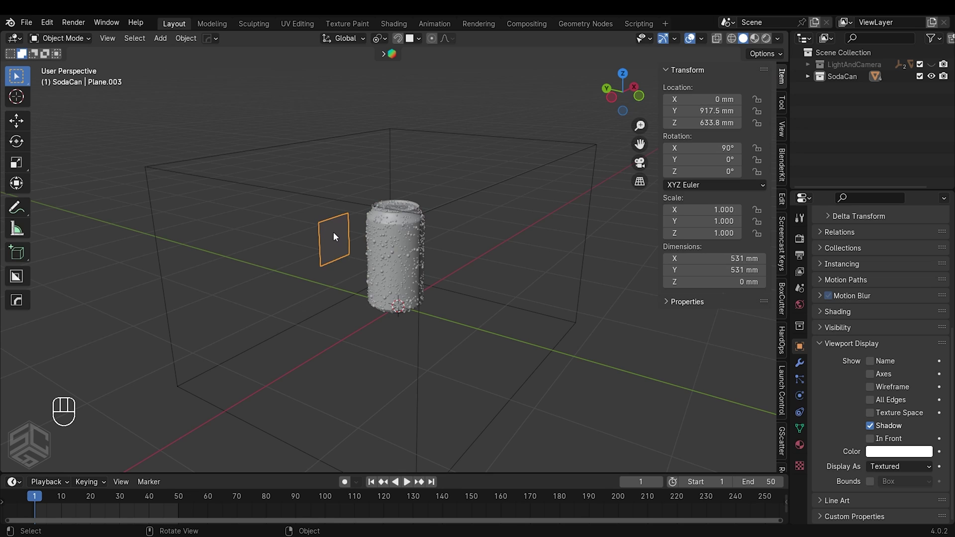
Add Fluid physics to the plane as a Flow of type Liquid
{"action": "key", "text": "n"}
{"action": "left_click", "coordinate": [799, 396]}
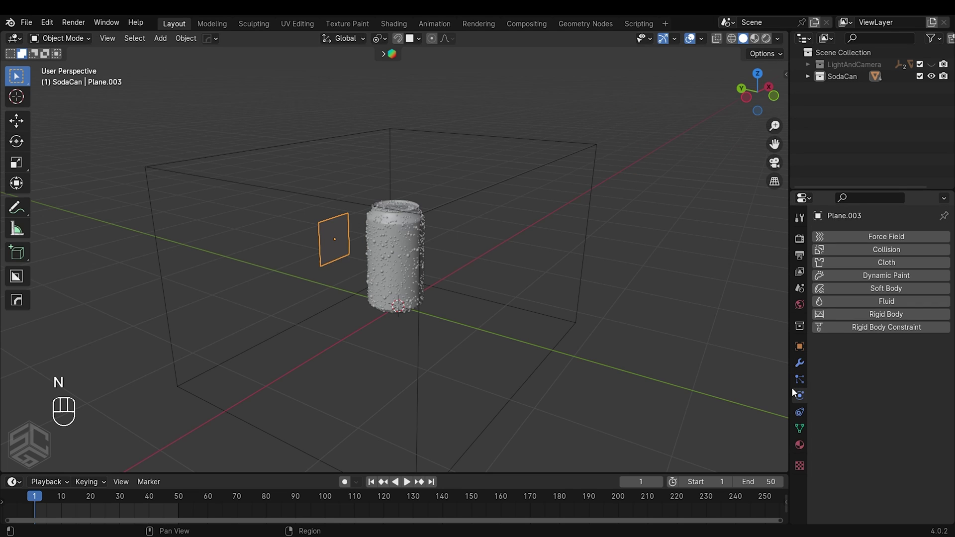
{"action": "left_click", "coordinate": [862, 302]}
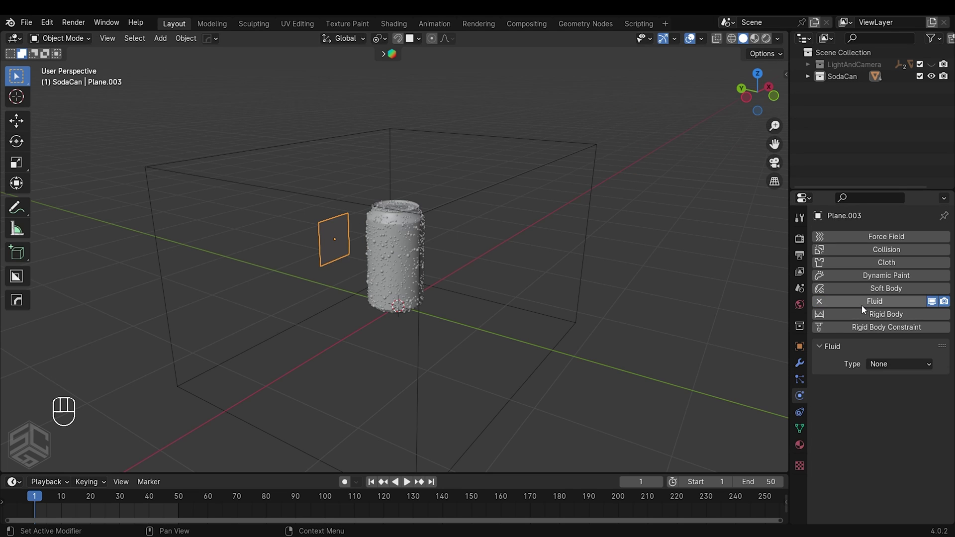
{"action": "left_click", "coordinate": [883, 365]}
{"action": "left_click", "coordinate": [888, 402]}
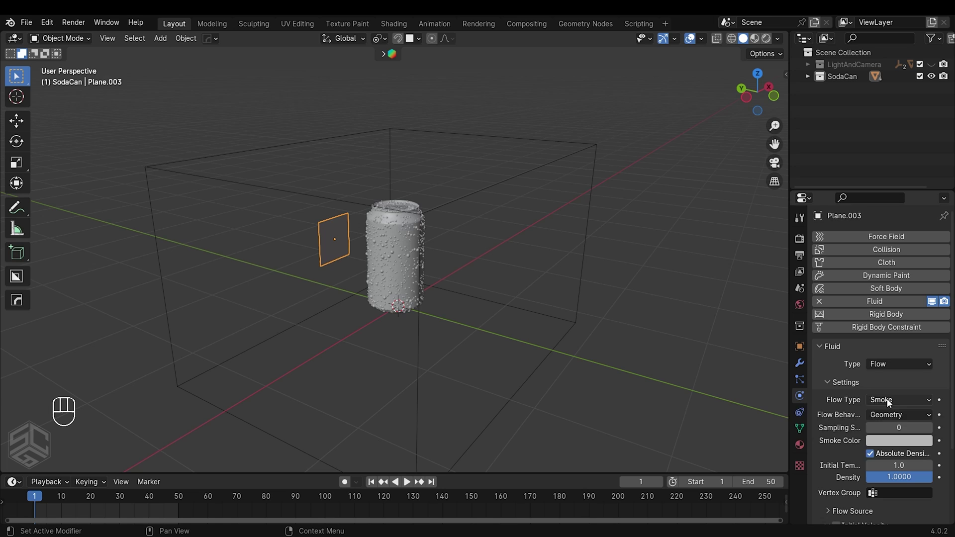
{"action": "left_click", "coordinate": [889, 400]}
{"action": "left_click", "coordinate": [880, 447]}
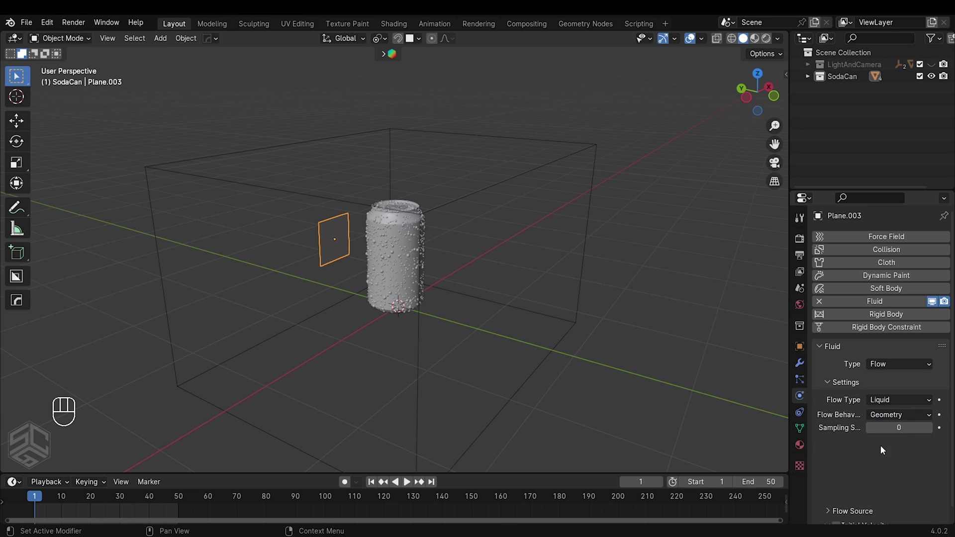
Set the flow's Surface Emission to 6 and enable Initial Velocity
{"action": "scroll", "coordinate": [858, 433], "scroll_direction": "down", "scroll_amount": 1}
{"action": "left_click", "coordinate": [852, 431]}
{"action": "scroll", "coordinate": [877, 417], "scroll_direction": "down", "scroll_amount": 3}
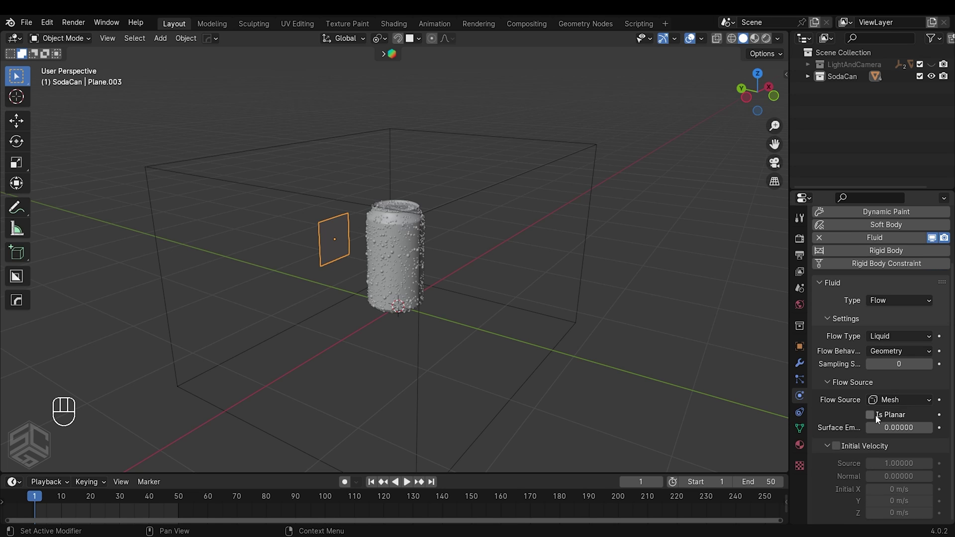
{"action": "left_click", "coordinate": [899, 428]}
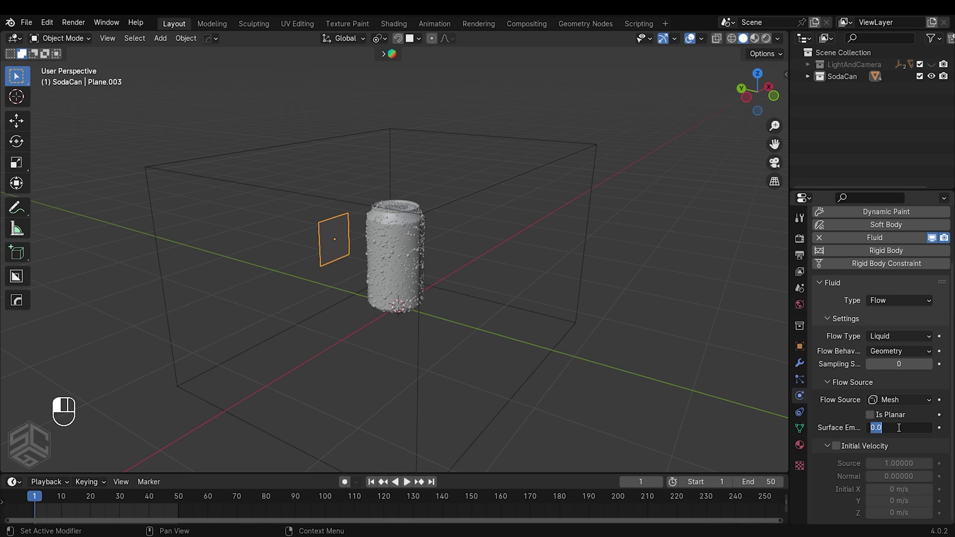
{"action": "type", "text": "6"}
{"action": "key", "text": "Return"}
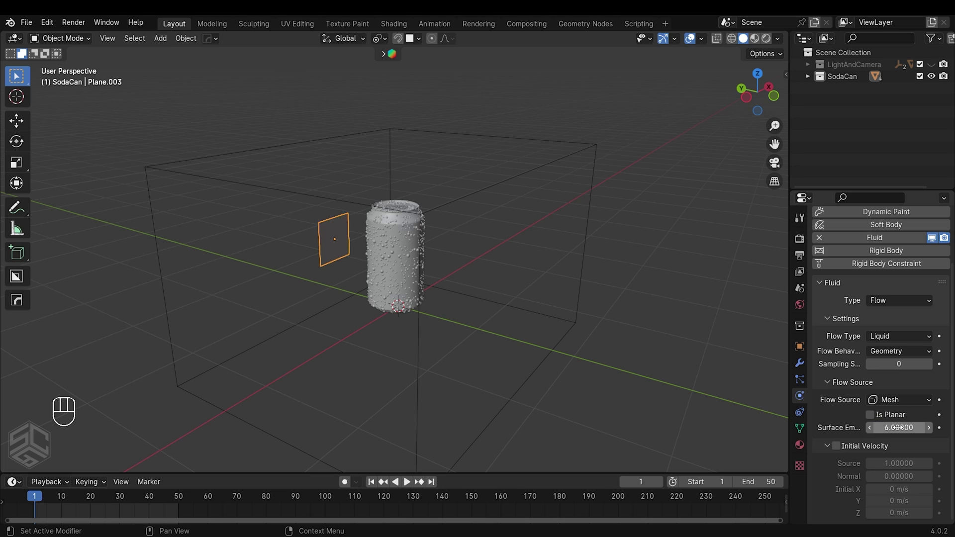
{"action": "left_click", "coordinate": [841, 444]}
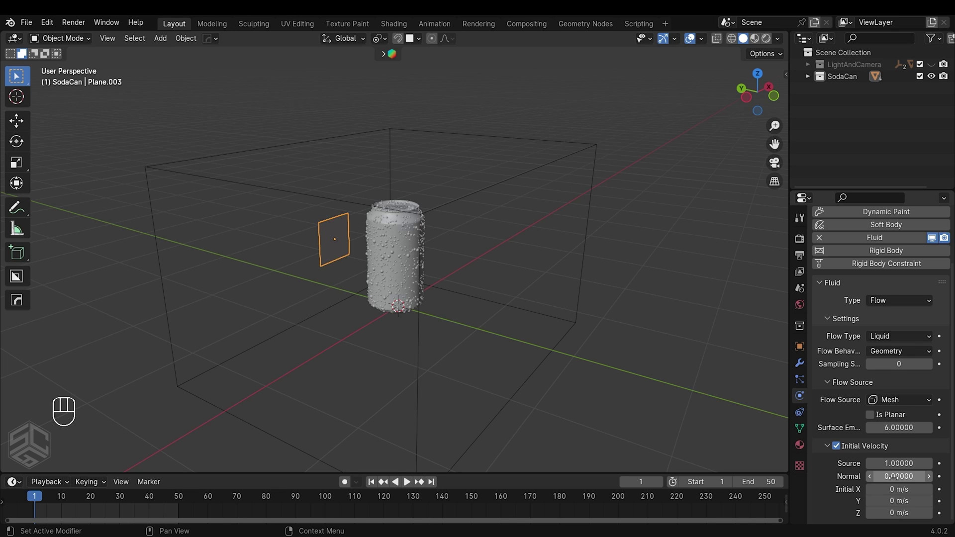
{"action": "middle_click_drag", "start_coordinate": [348, 244], "coordinate": [351, 242]}
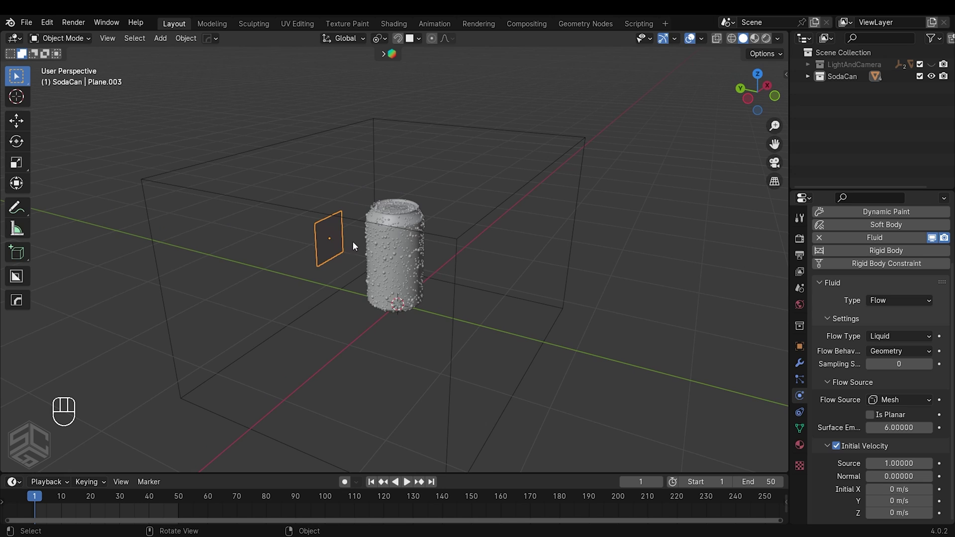
Check the plane's facing with the Face Orientation overlay, then turn it off
{"action": "left_click", "coordinate": [701, 39]}
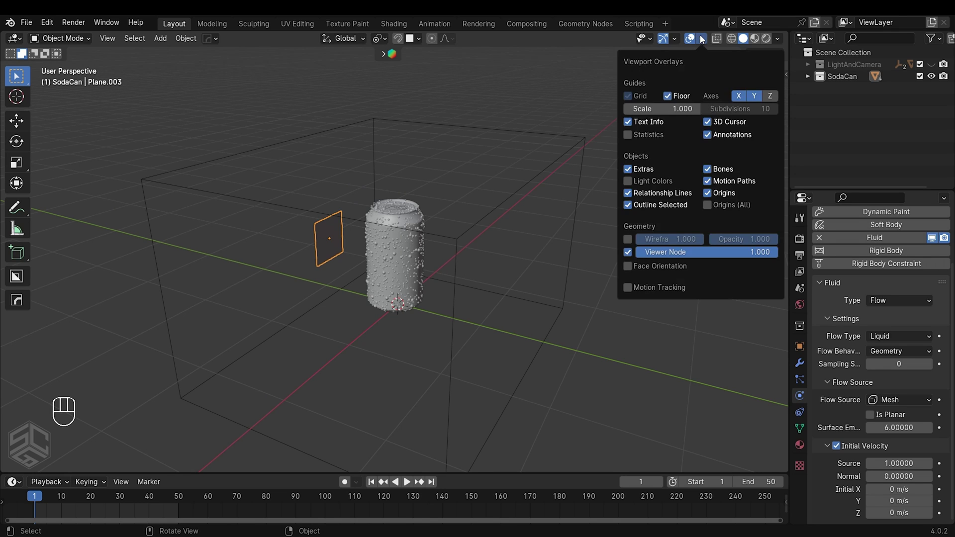
{"action": "left_click", "coordinate": [628, 266]}
{"action": "scroll", "coordinate": [388, 266], "scroll_direction": "up", "scroll_amount": 3}
{"action": "middle_click_drag", "start_coordinate": [388, 267], "coordinate": [271, 244]}
{"action": "left_click", "coordinate": [701, 39]}
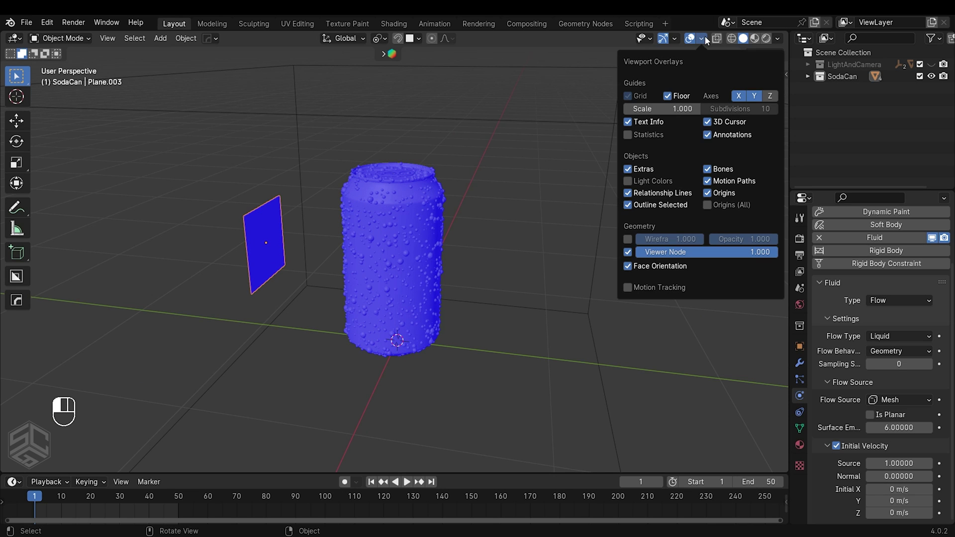
{"action": "left_click", "coordinate": [627, 267]}
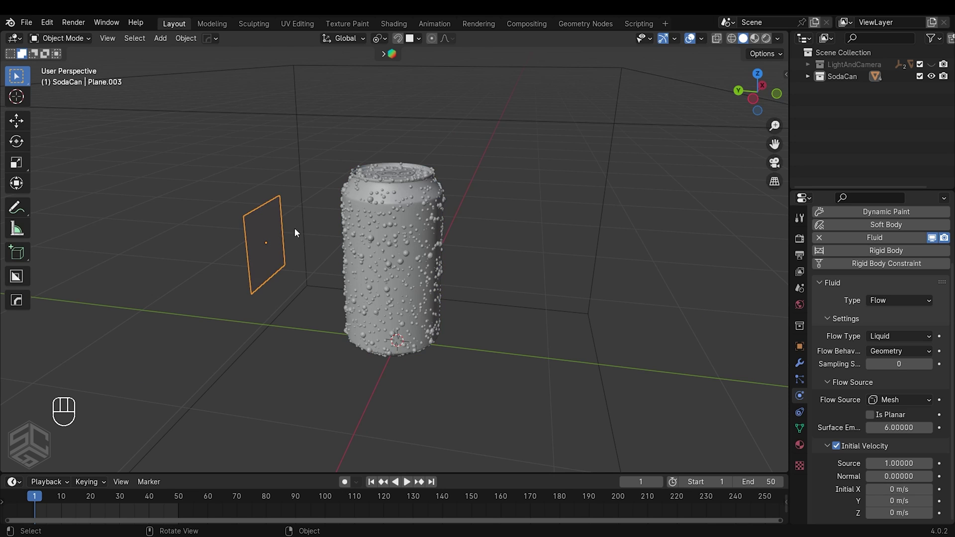
Show the plane's face normals at length 0.17 in Edit Mode to see its direction
{"action": "key", "text": "Tab"}
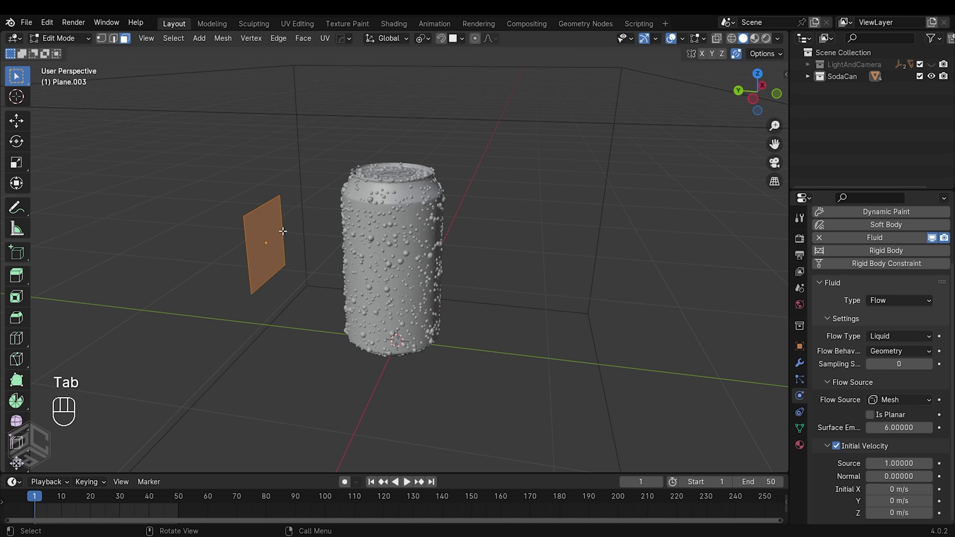
{"action": "left_click", "coordinate": [700, 39]}
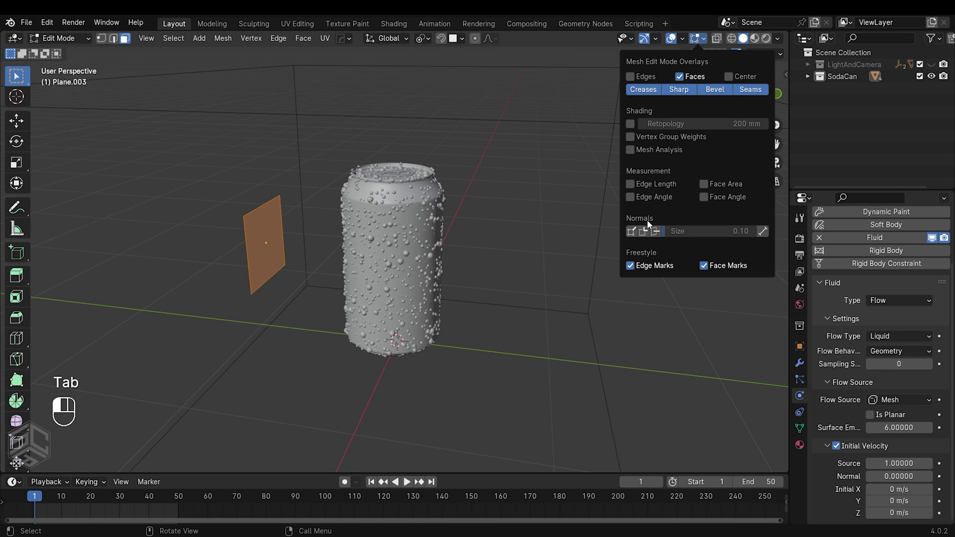
{"action": "left_click", "coordinate": [655, 231]}
{"action": "left_click_drag", "start_coordinate": [698, 232], "coordinate": [716, 232]}
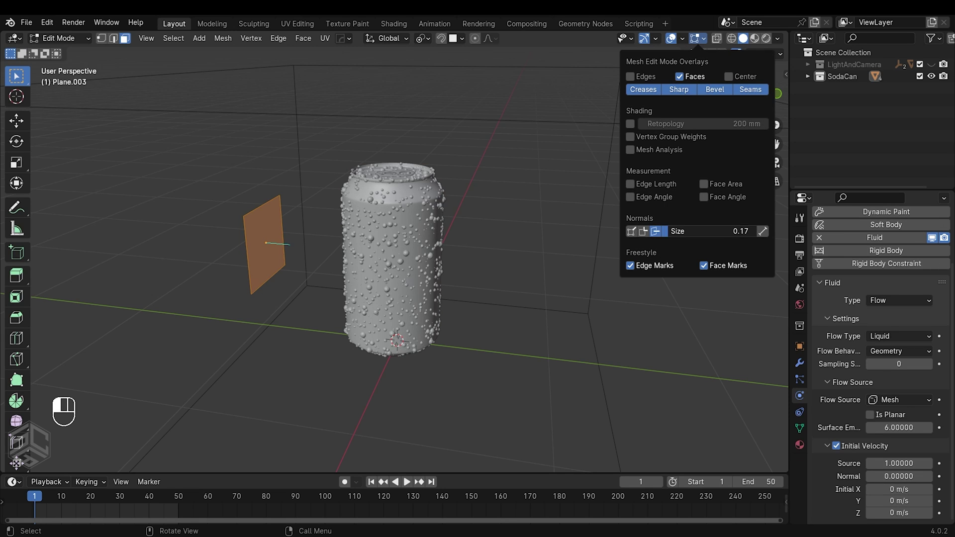
{"action": "middle_click_drag", "start_coordinate": [278, 249], "coordinate": [208, 275]}
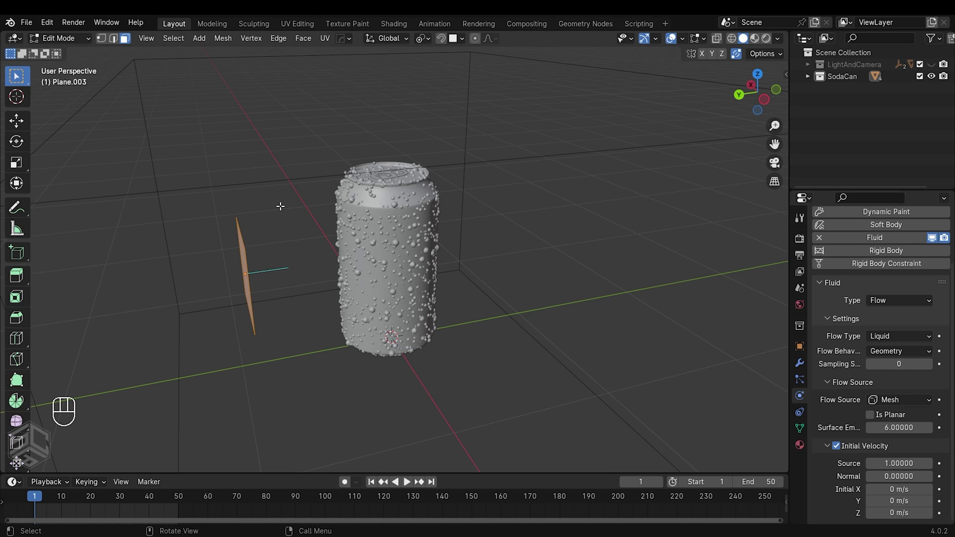
{"action": "middle_click_drag", "start_coordinate": [280, 206], "coordinate": [404, 239]}
{"action": "scroll", "coordinate": [404, 239], "scroll_direction": "down", "scroll_amount": 2}
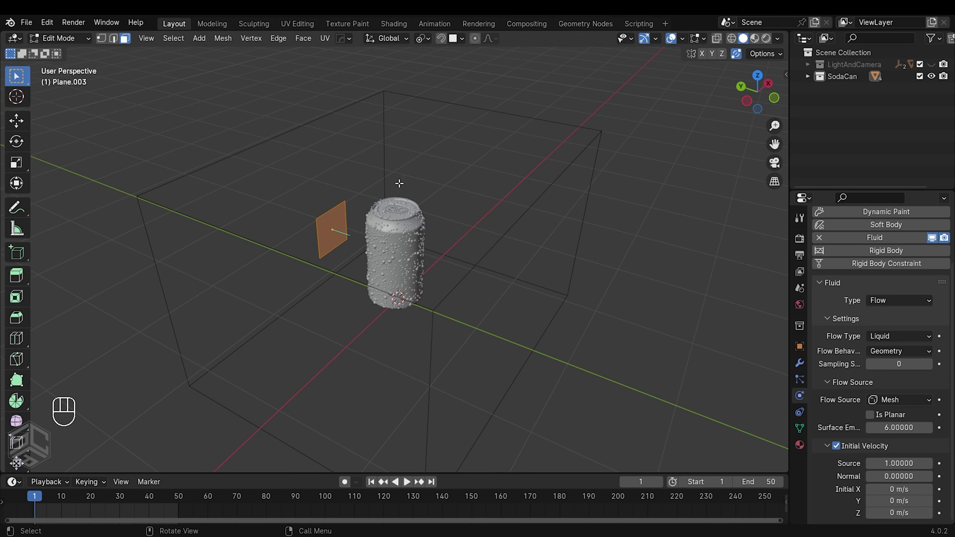
{"action": "middle_click_drag", "start_coordinate": [445, 241], "coordinate": [413, 277]}
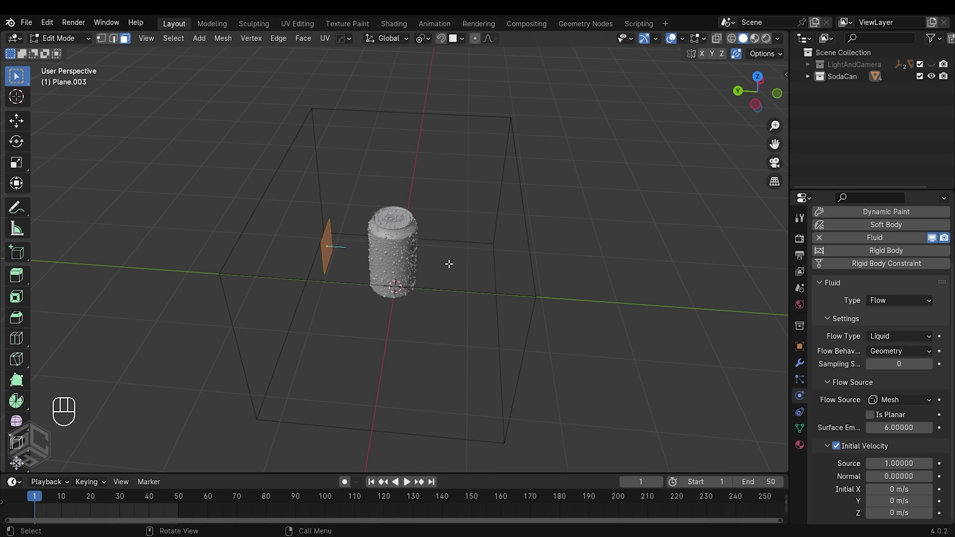
Set the flow's Initial Velocity Y to -15 m/s
{"action": "key", "text": "Tab"}
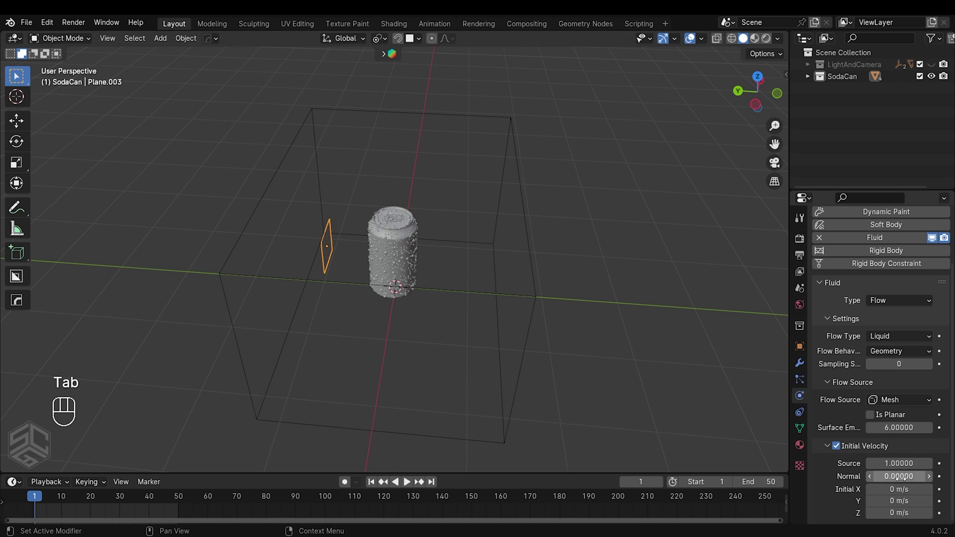
{"action": "left_click", "coordinate": [892, 501]}
{"action": "type", "text": "-"}
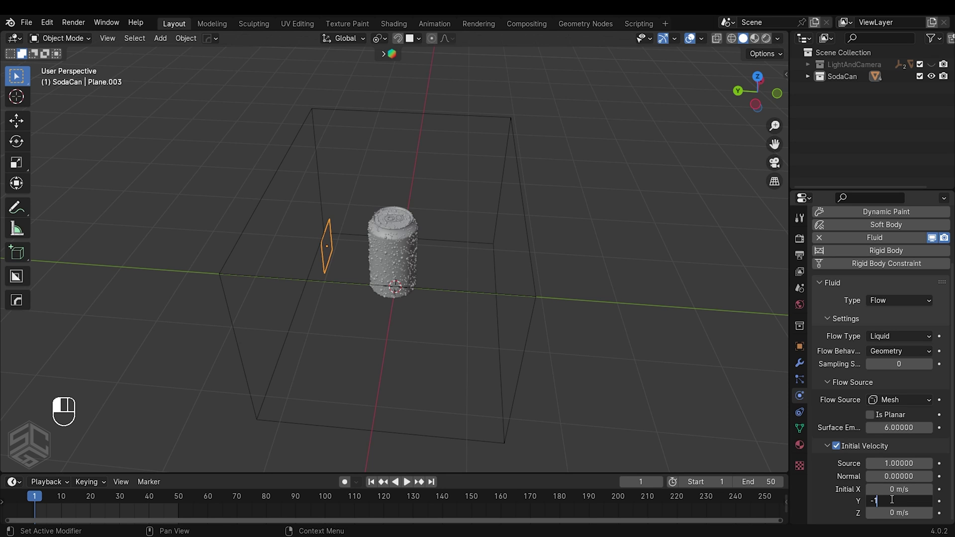
{"action": "type", "text": "15"}
{"action": "key", "text": "Return"}
{"action": "middle_click_drag", "start_coordinate": [233, 186], "coordinate": [418, 227]}
Make the soda can a fluid Effector for collisions
{"action": "left_click", "coordinate": [407, 223]}
{"action": "left_click", "coordinate": [868, 302]}
{"action": "left_click", "coordinate": [893, 364]}
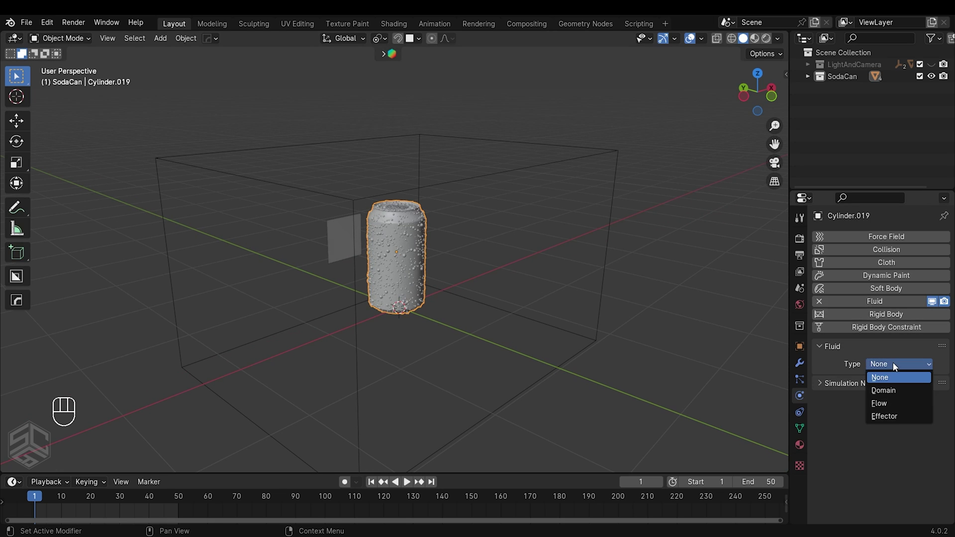
{"action": "left_click", "coordinate": [885, 417]}
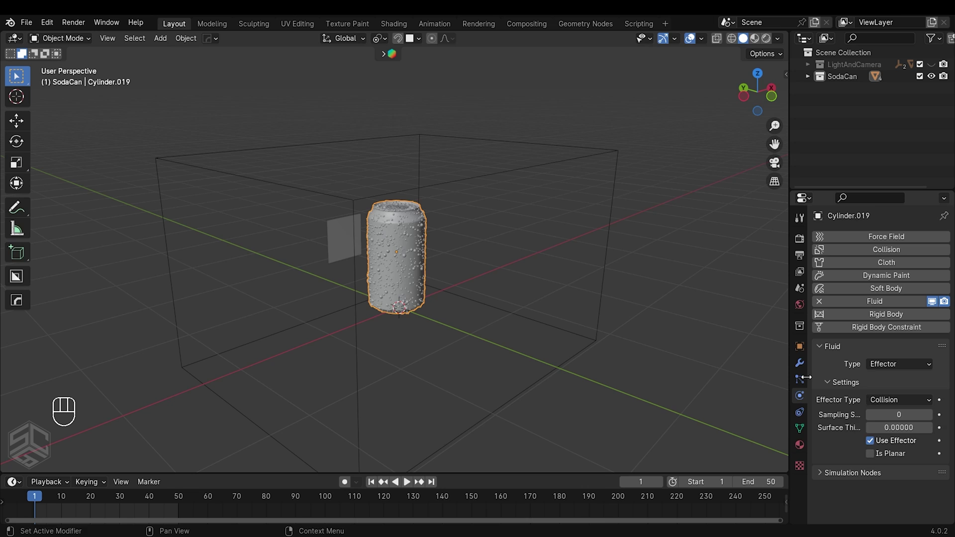
Add Fluid physics to the wireframe domain box and open its type choices
{"action": "left_click", "coordinate": [438, 183]}
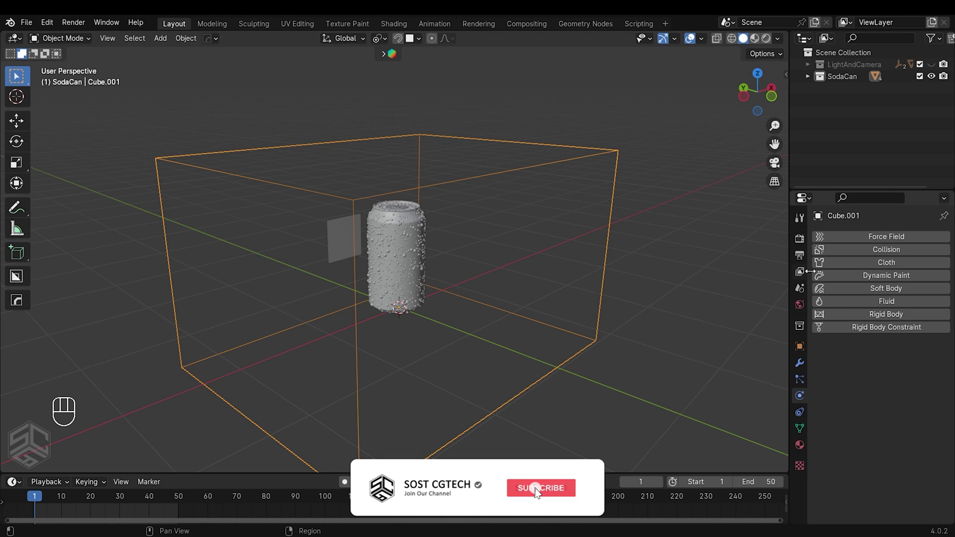
{"action": "left_click", "coordinate": [859, 302]}
{"action": "left_click", "coordinate": [898, 364]}
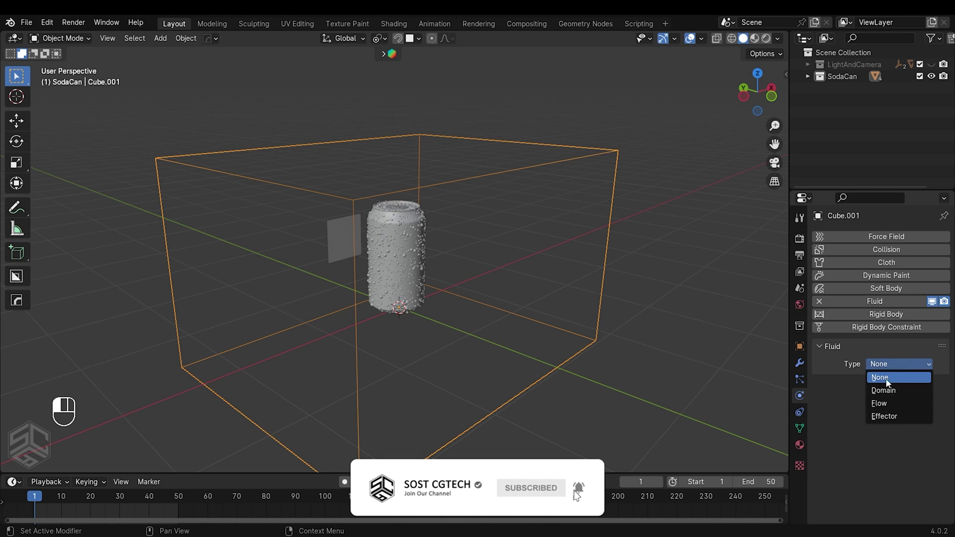
Set the box to a Liquid fluid Domain with resolution 128
{"action": "left_click", "coordinate": [888, 391]}
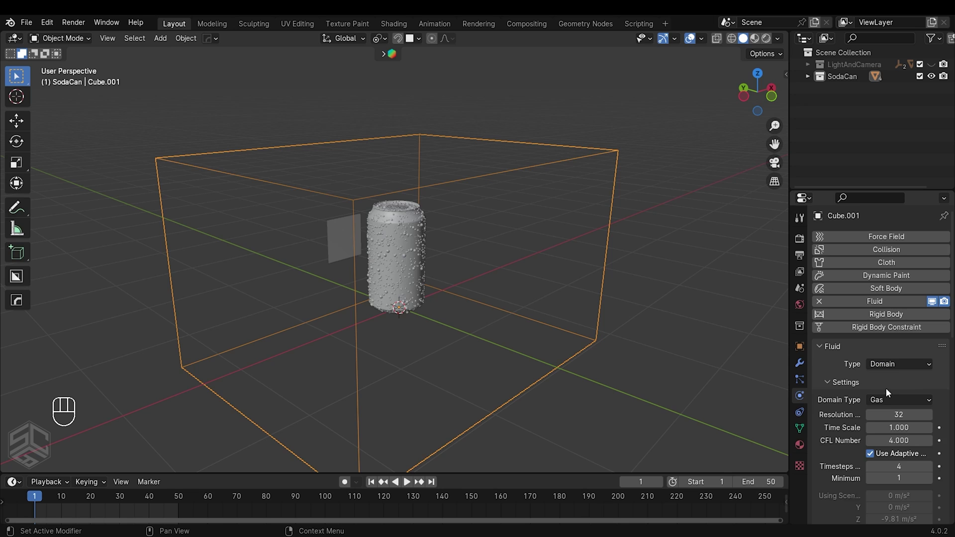
{"action": "left_click", "coordinate": [885, 400]}
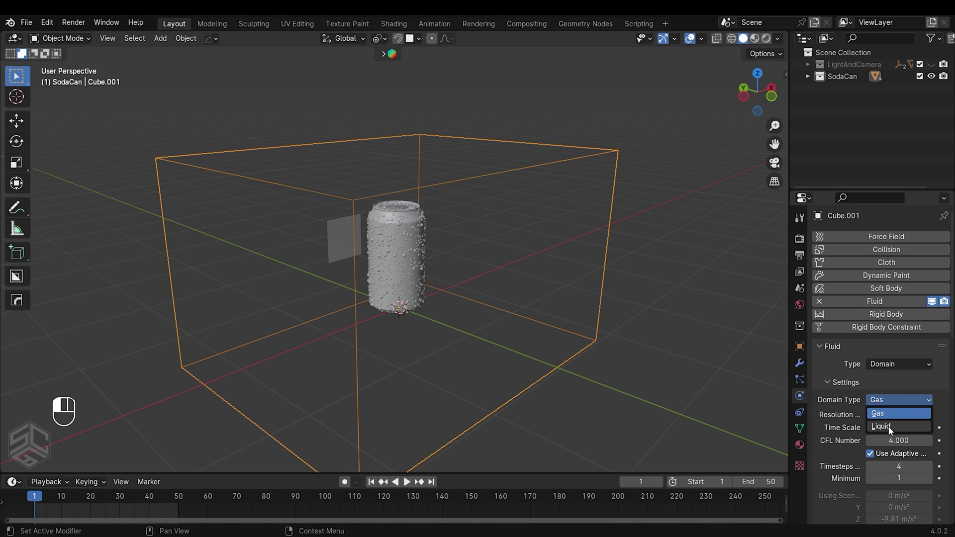
{"action": "left_click", "coordinate": [889, 426]}
{"action": "left_click", "coordinate": [897, 415]}
{"action": "type", "text": "128"}
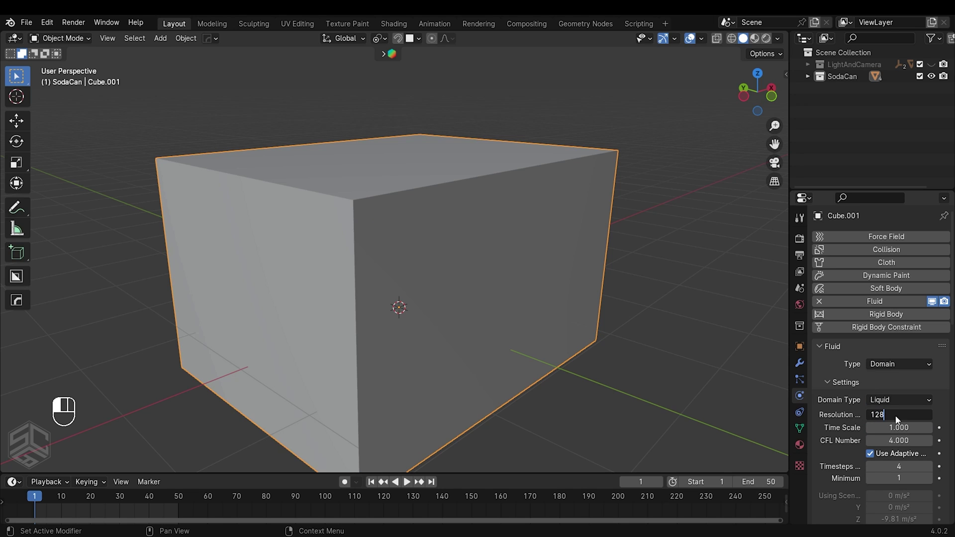
{"action": "key", "text": "Return"}
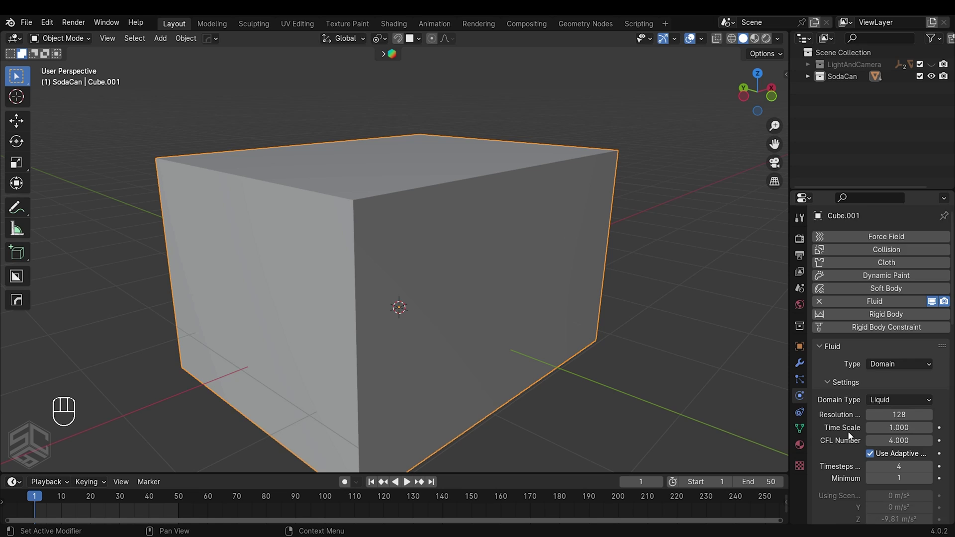
Uncheck the Back, Right, Left and Top border collisions
{"action": "scroll", "coordinate": [849, 431], "scroll_direction": "down", "scroll_amount": 4}
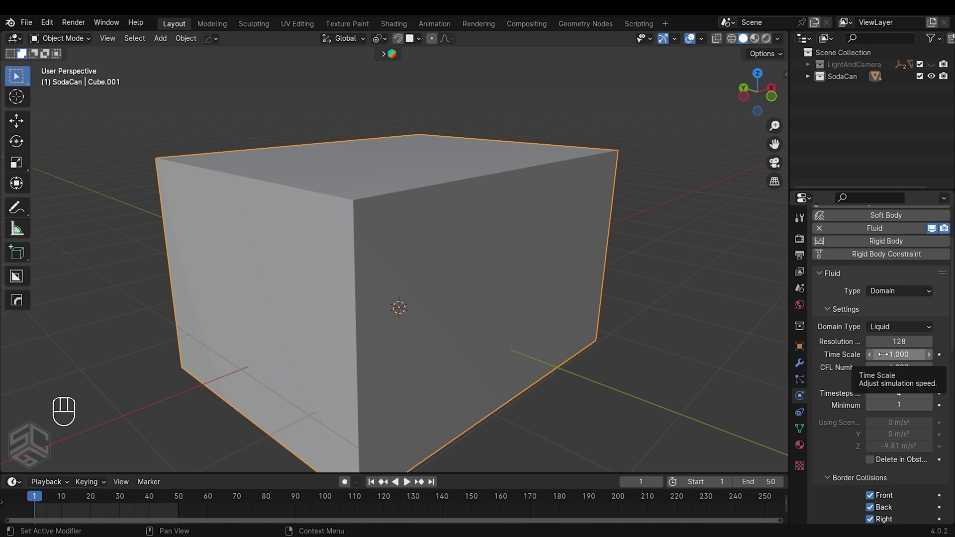
{"action": "scroll", "coordinate": [836, 413], "scroll_direction": "down", "scroll_amount": 4}
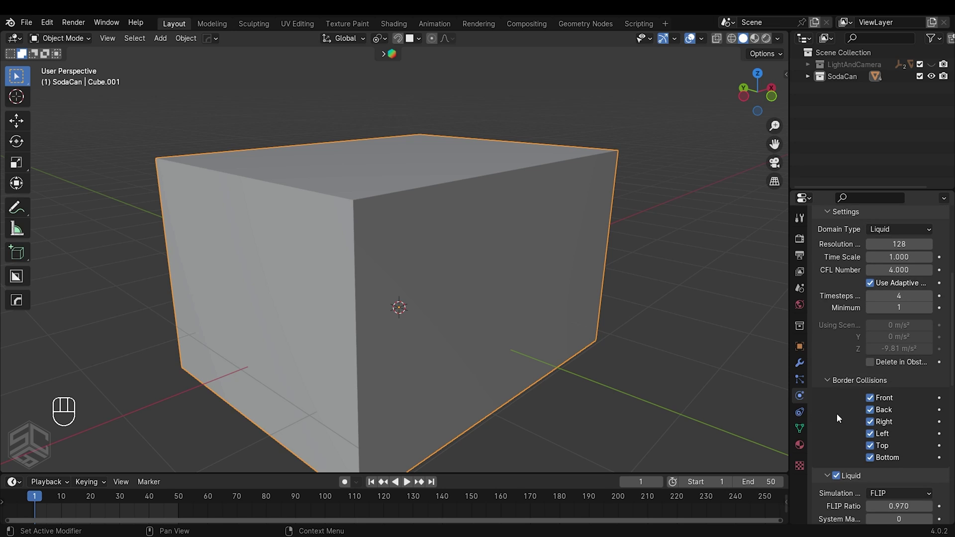
{"action": "left_click", "coordinate": [870, 410]}
{"action": "left_click", "coordinate": [870, 421]}
{"action": "left_click", "coordinate": [870, 433]}
{"action": "left_click", "coordinate": [870, 446]}
{"action": "scroll", "coordinate": [846, 413], "scroll_direction": "down", "scroll_amount": 12}
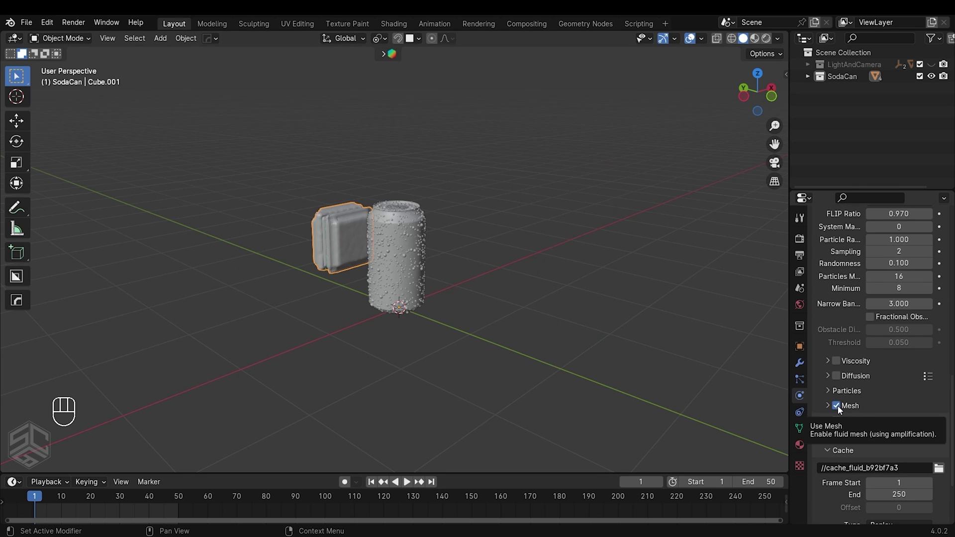
Enable Mesh generation for the liquid domain and expand its settings
{"action": "left_click", "coordinate": [838, 406]}
{"action": "left_click", "coordinate": [828, 406]}
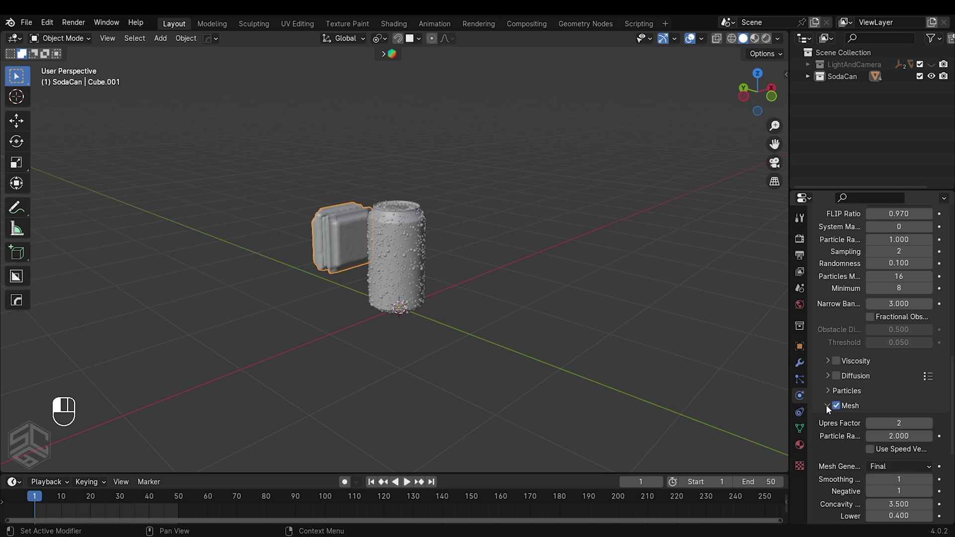
{"action": "scroll", "coordinate": [826, 405], "scroll_direction": "down", "scroll_amount": 2}
{"action": "scroll", "coordinate": [826, 405], "scroll_direction": "down", "scroll_amount": 7}
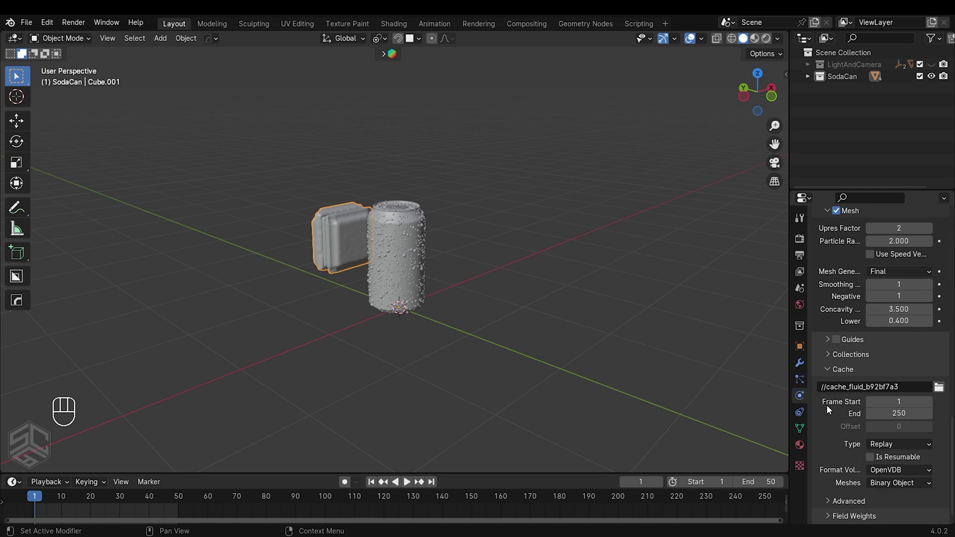
Cache to the fluidCache folder with End frame 100, Modular type, and Is Resumable ticked
{"action": "left_click", "coordinate": [938, 387]}
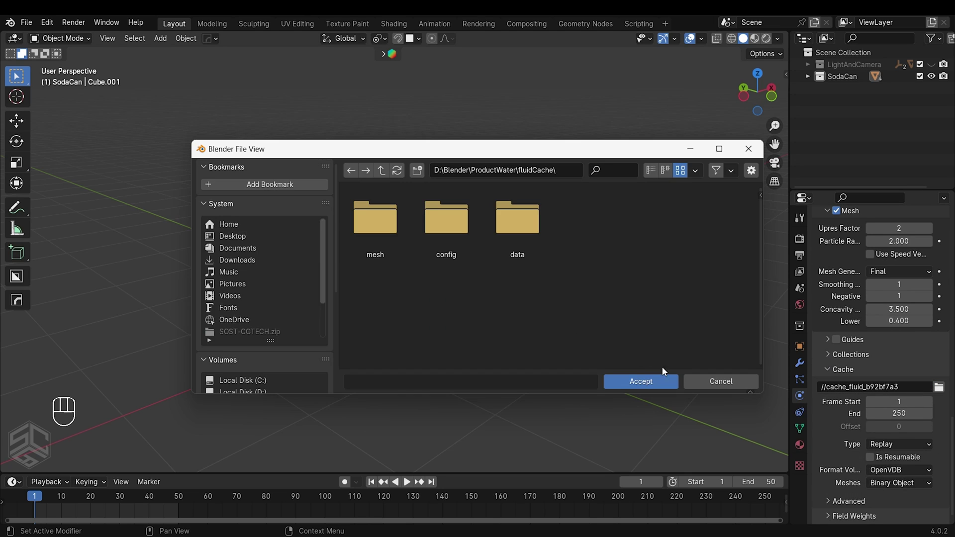
{"action": "left_click", "coordinate": [640, 382]}
{"action": "left_click", "coordinate": [898, 414]}
{"action": "type", "text": "100"}
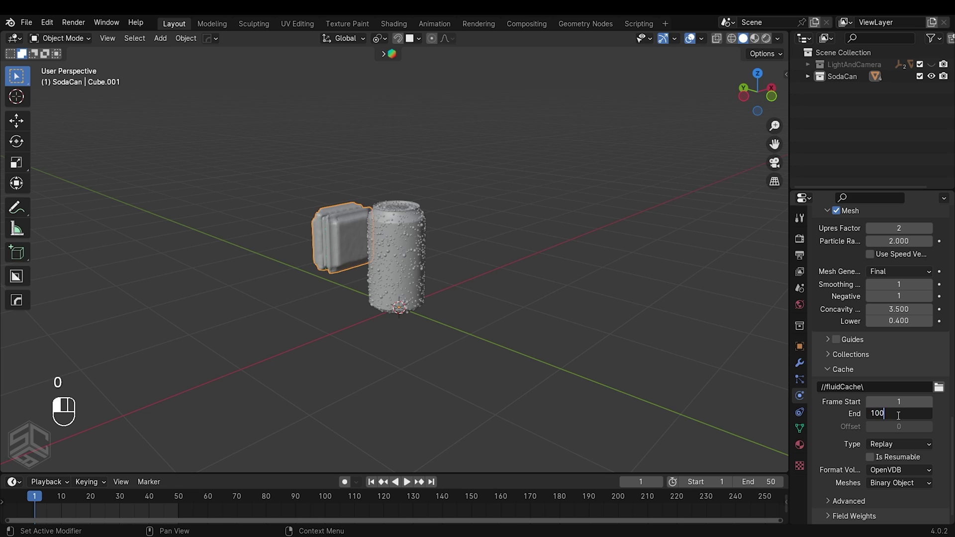
{"action": "key", "text": "Return"}
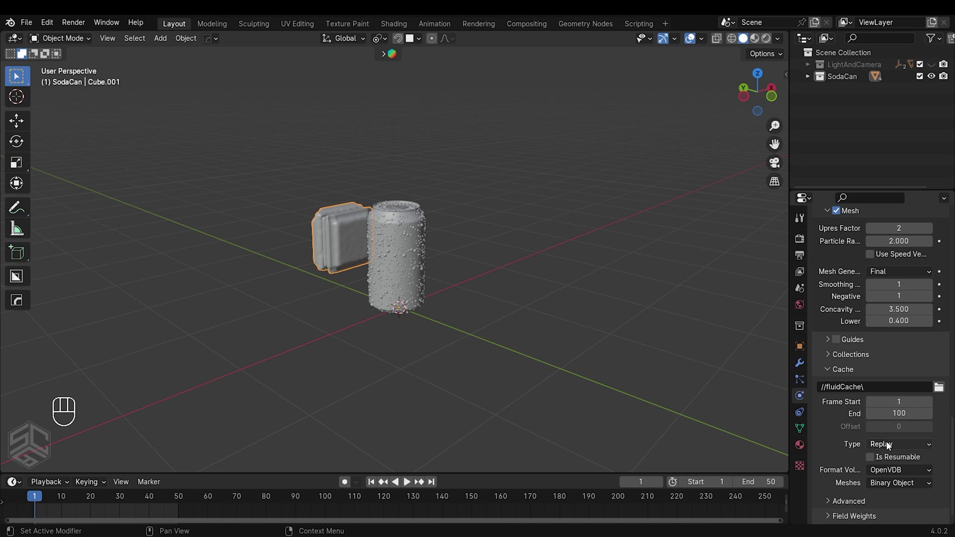
{"action": "left_click", "coordinate": [888, 446]}
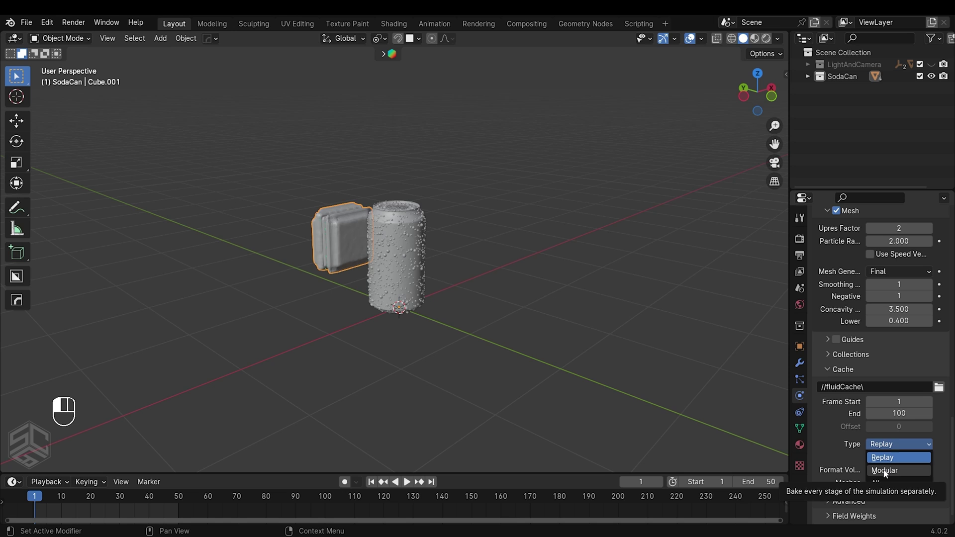
{"action": "left_click", "coordinate": [885, 470]}
{"action": "scroll", "coordinate": [885, 467], "scroll_direction": "down", "scroll_amount": 3}
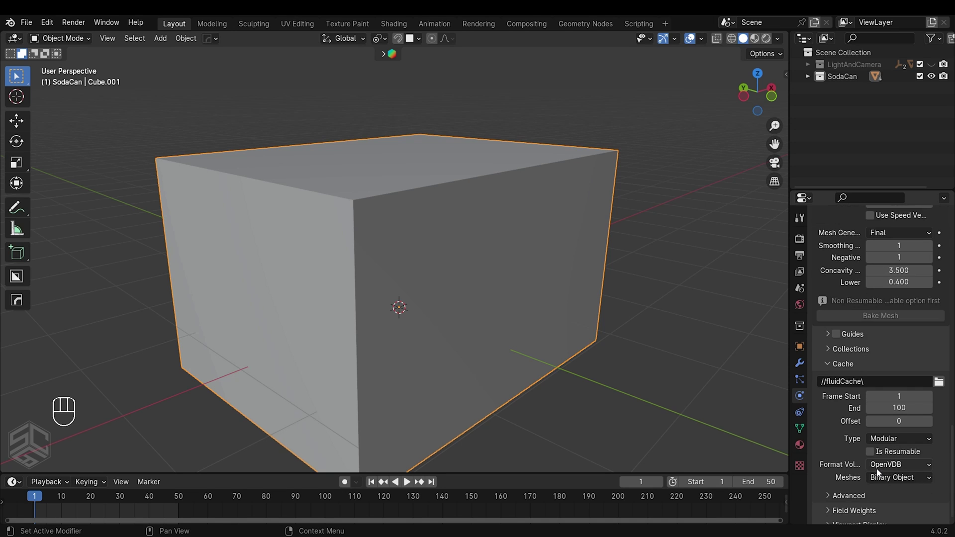
{"action": "left_click", "coordinate": [871, 442]}
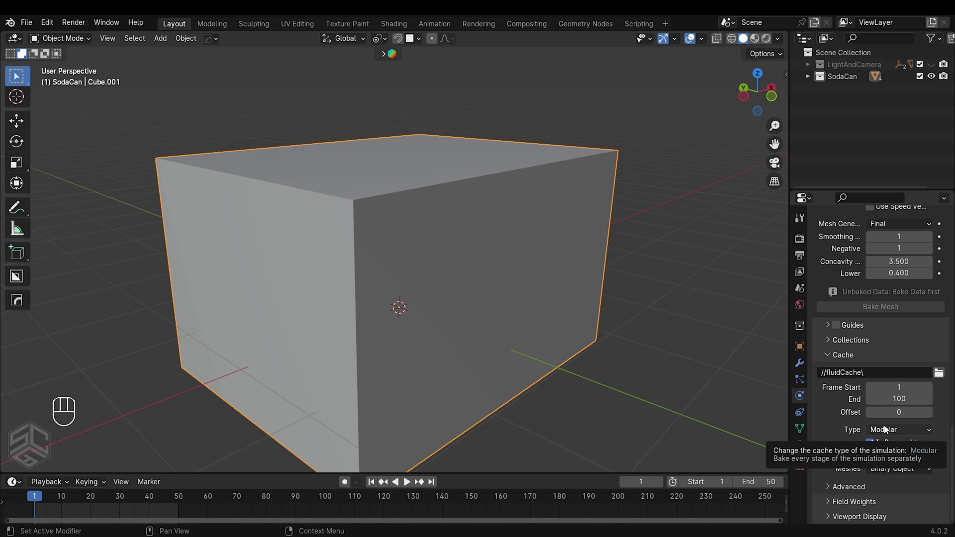
{"action": "scroll", "coordinate": [885, 429], "scroll_direction": "up", "scroll_amount": 8}
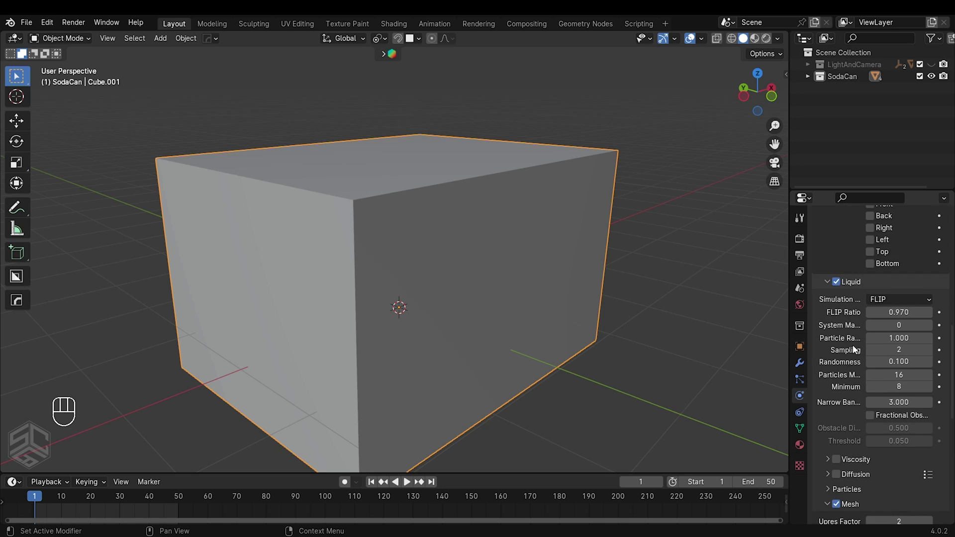
Set the animation End frame to 100
{"action": "scroll", "coordinate": [854, 350], "scroll_direction": "up", "scroll_amount": 3}
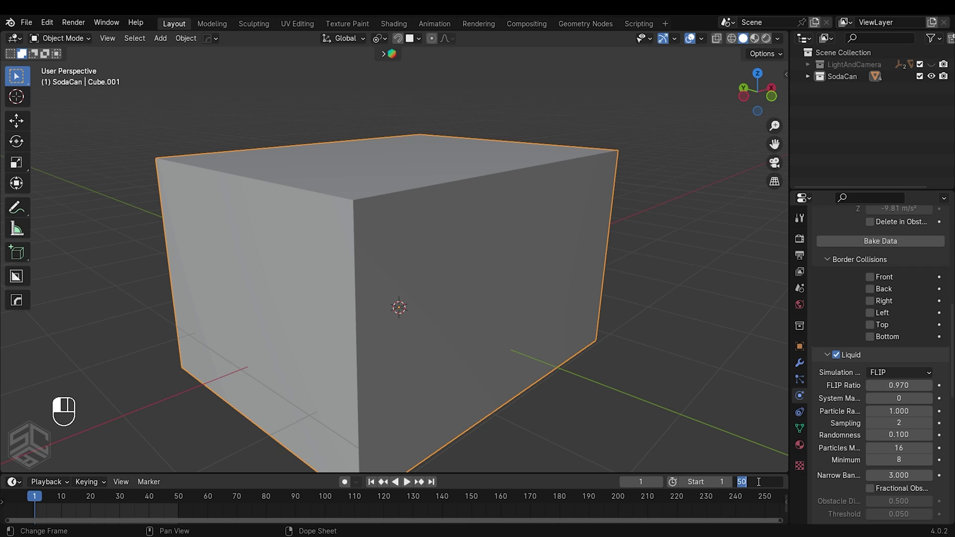
{"action": "type", "text": "0"}
{"action": "key", "text": "Return"}
Display the liquid domain box as Wire so the can inside shows
{"action": "scroll", "coordinate": [821, 331], "scroll_direction": "up", "scroll_amount": 8}
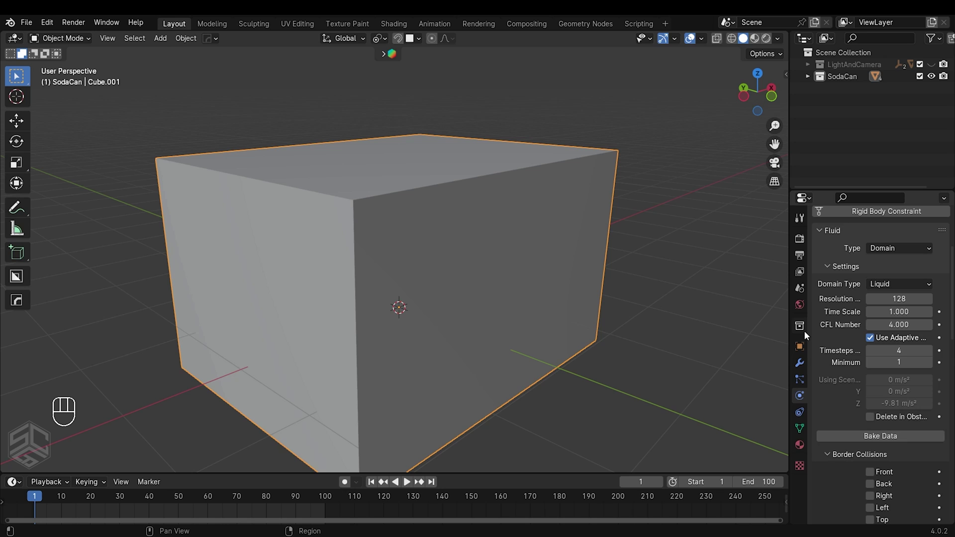
{"action": "left_click", "coordinate": [800, 346]}
{"action": "scroll", "coordinate": [871, 446], "scroll_direction": "down", "scroll_amount": 10}
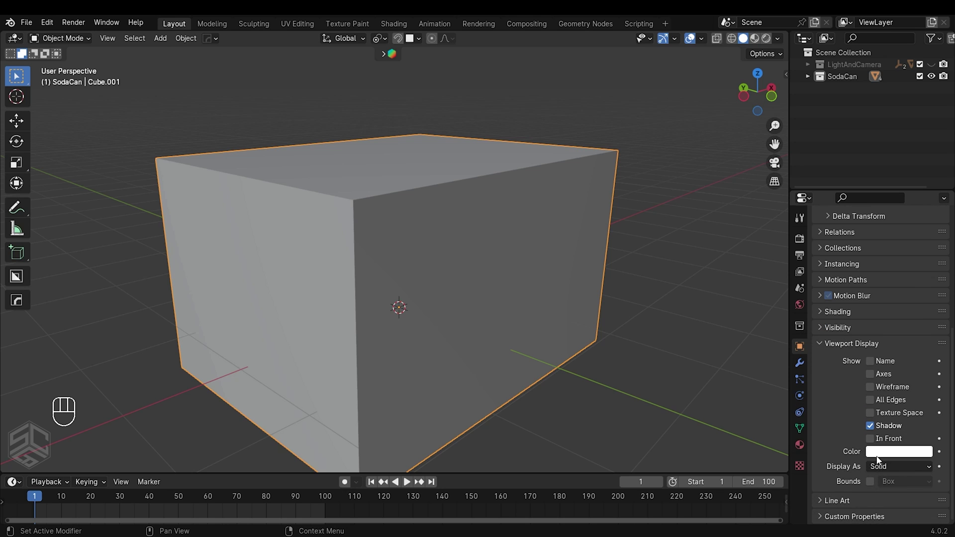
{"action": "left_click", "coordinate": [899, 466]}
{"action": "left_click", "coordinate": [881, 494]}
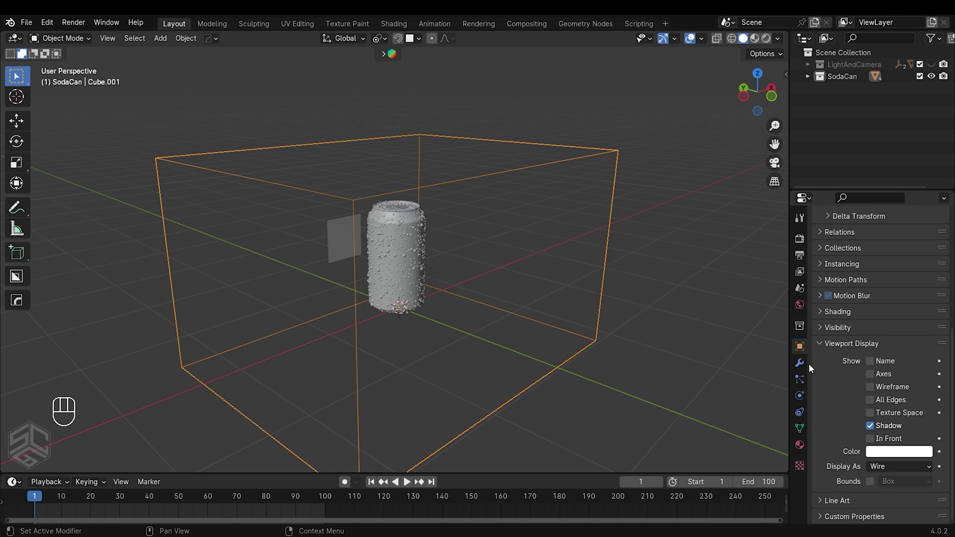
Expand the domain's Field Weights settings in its fluid Physics properties
{"action": "left_click", "coordinate": [800, 395]}
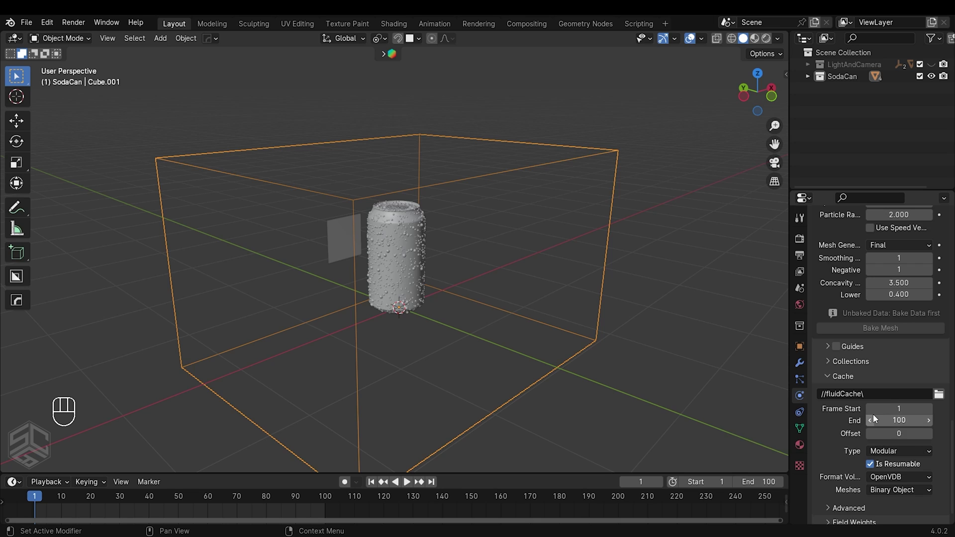
{"action": "scroll", "coordinate": [873, 420], "scroll_direction": "down", "scroll_amount": 1}
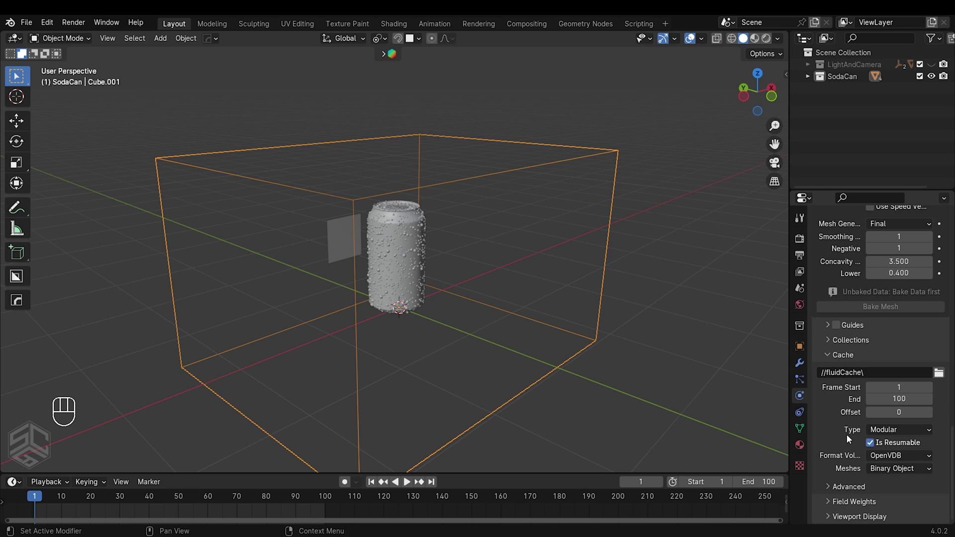
{"action": "left_click", "coordinate": [833, 503]}
{"action": "scroll", "coordinate": [832, 500], "scroll_direction": "down", "scroll_amount": 4}
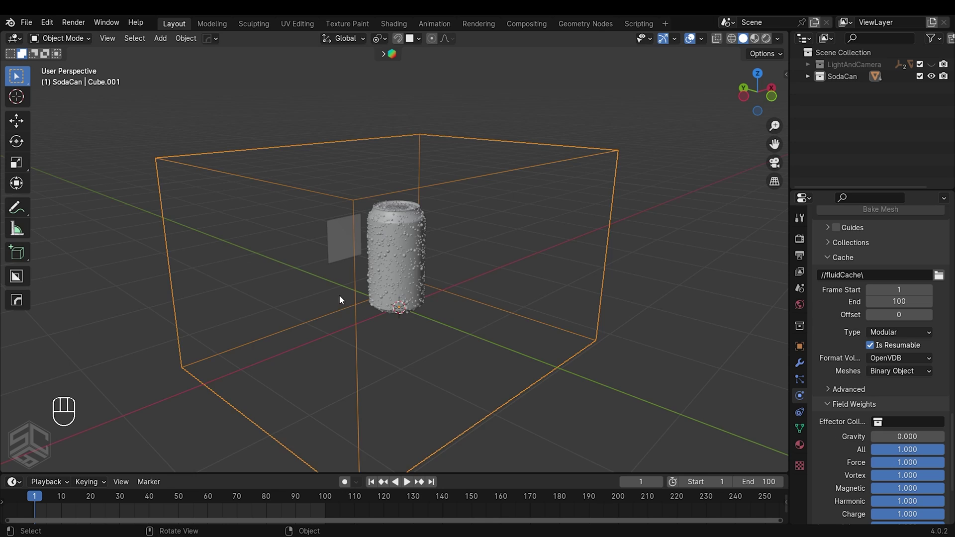
{"action": "middle_click_drag", "start_coordinate": [340, 295], "coordinate": [319, 256]}
Bake the fluid domain data, then play and pause the liquid splashing around the can
{"action": "scroll", "coordinate": [856, 309], "scroll_direction": "up", "scroll_amount": 20}
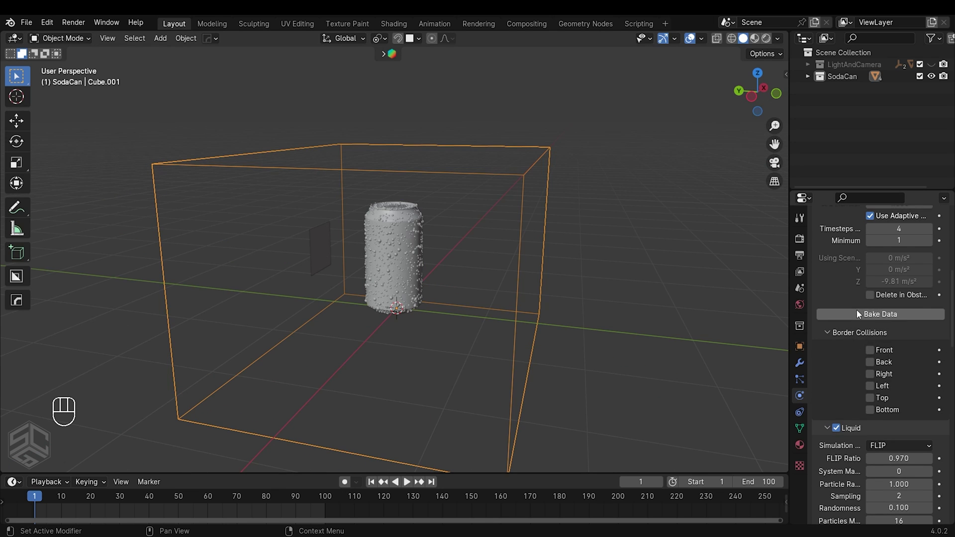
{"action": "left_click", "coordinate": [871, 315]}
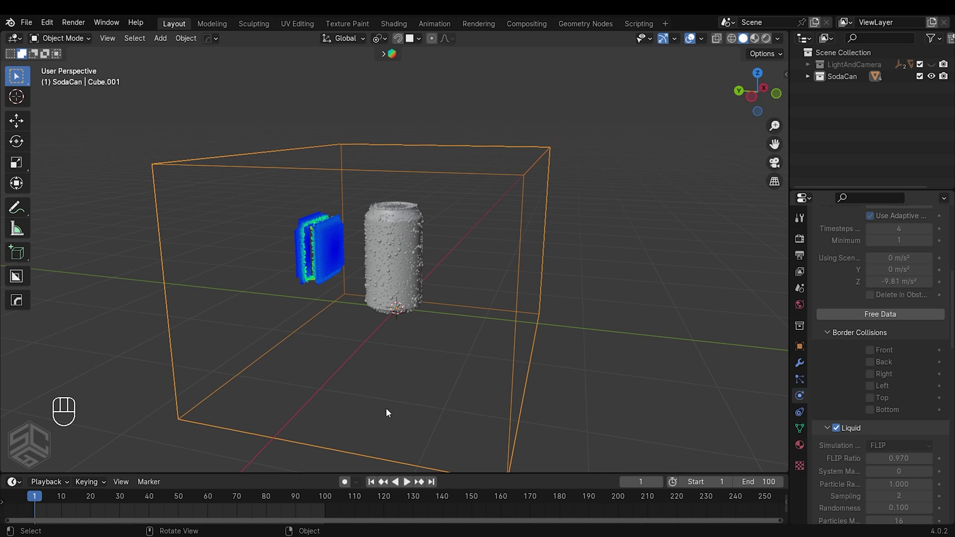
{"action": "key", "text": "space"}
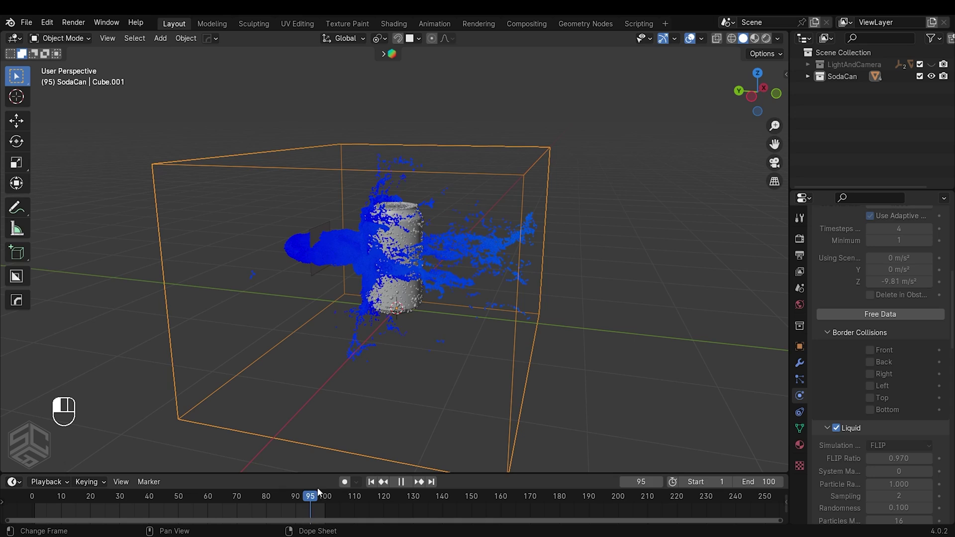
{"action": "key", "text": "space"}
{"action": "middle_click_drag", "start_coordinate": [377, 324], "coordinate": [304, 496]}
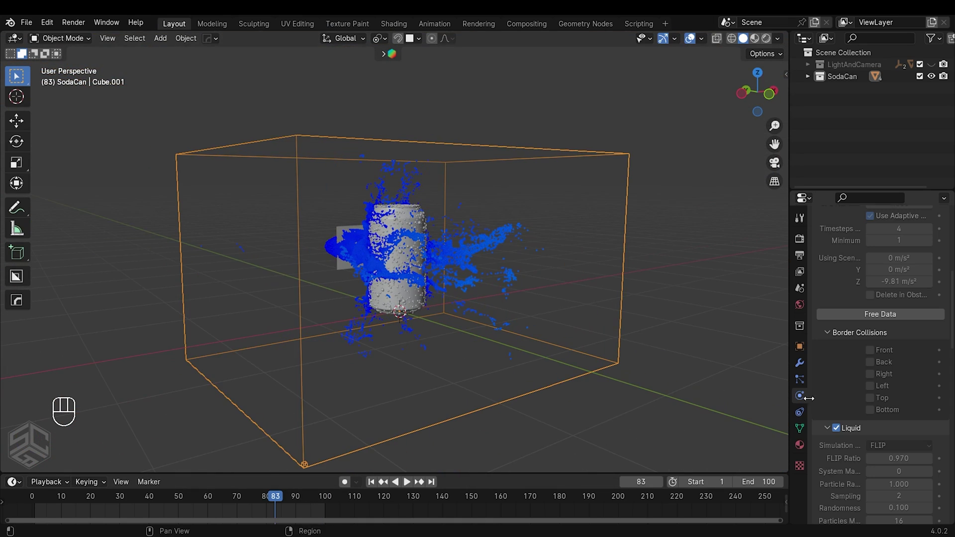
Set the liquid mesh Upres Factor to 3 and bake the mesh
{"action": "scroll", "coordinate": [856, 398], "scroll_direction": "down", "scroll_amount": 15}
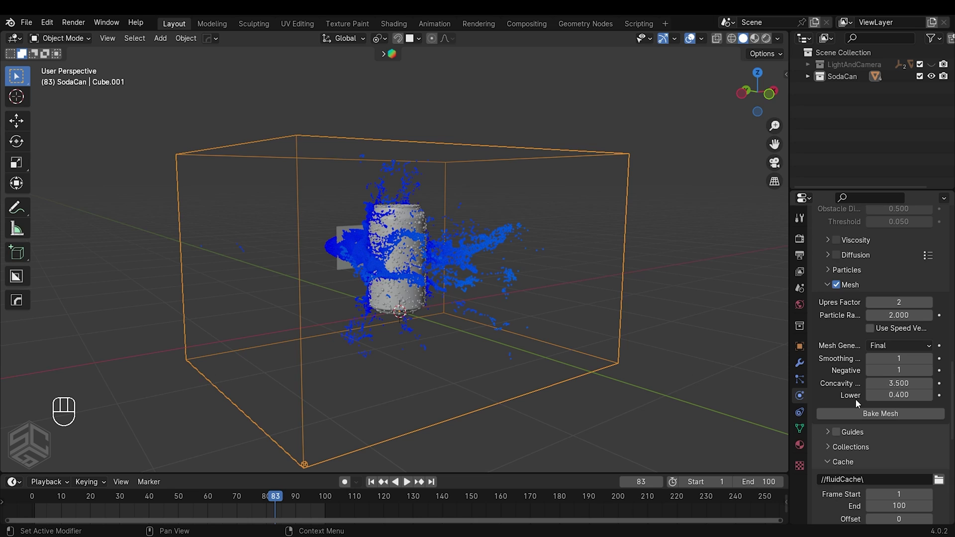
{"action": "left_click", "coordinate": [900, 302]}
{"action": "left_click", "coordinate": [868, 415]}
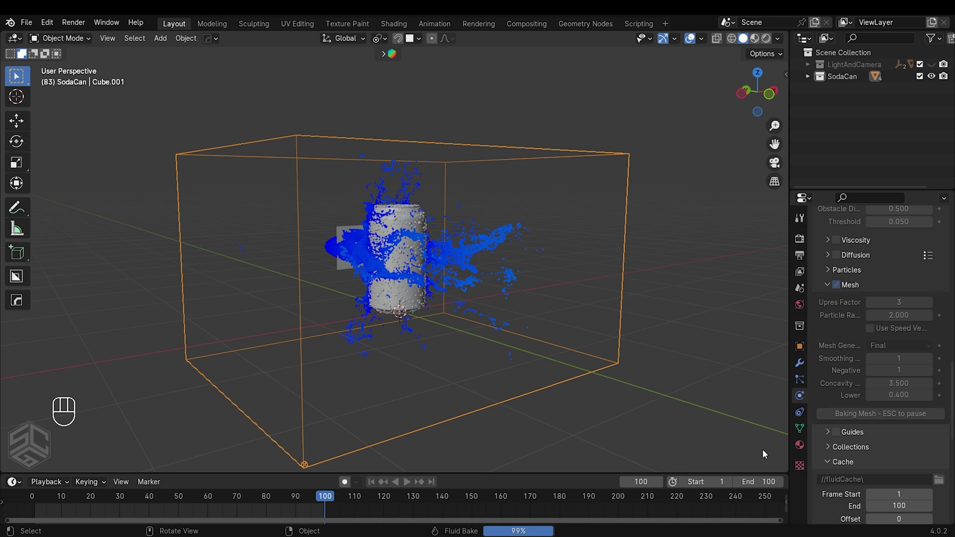
{"action": "middle_click_drag", "start_coordinate": [466, 297], "coordinate": [517, 293]}
Display the baked liquid splash as a Solid mesh
{"action": "left_click", "coordinate": [799, 346]}
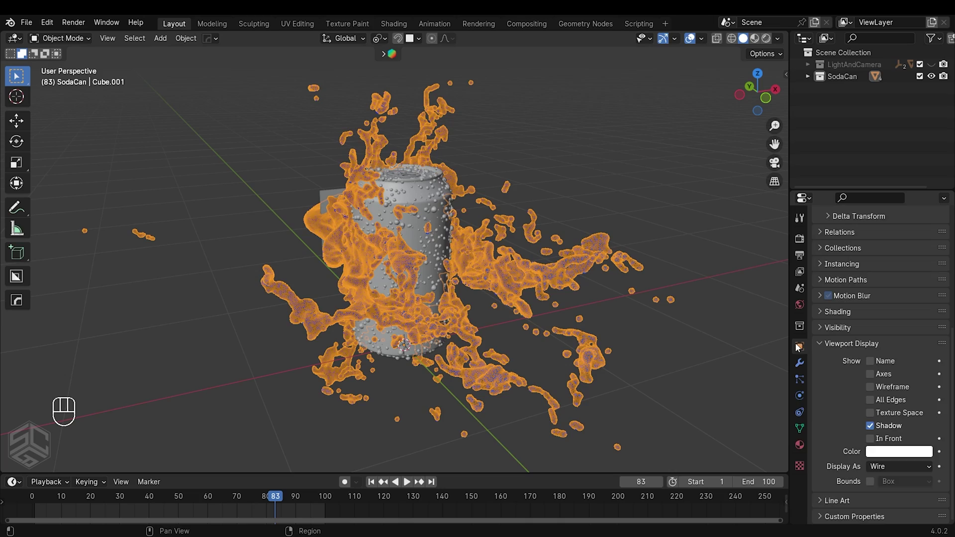
{"action": "left_click", "coordinate": [886, 468]}
{"action": "left_click", "coordinate": [878, 507]}
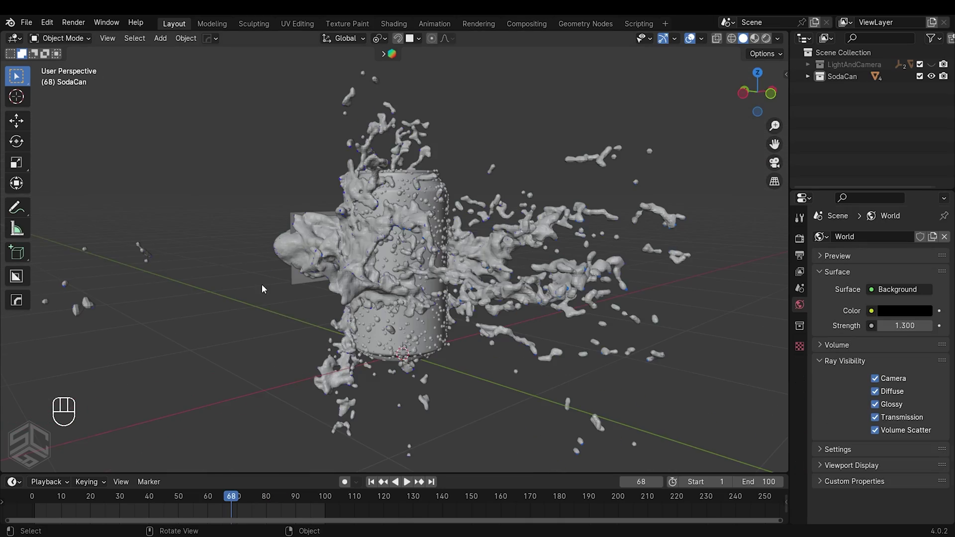
{"action": "mouse_move", "coordinate": [324, 270]}
{"action": "middle_mouse_down"}
{"action": "mouse_move", "coordinate": [383, 268]}
{"action": "mouse_move", "coordinate": [406, 244]}
{"action": "mouse_move", "coordinate": [220, 282]}
{"action": "mouse_move", "coordinate": [367, 297]}
{"action": "mouse_move", "coordinate": [524, 256]}
{"action": "middle_mouse_up"}
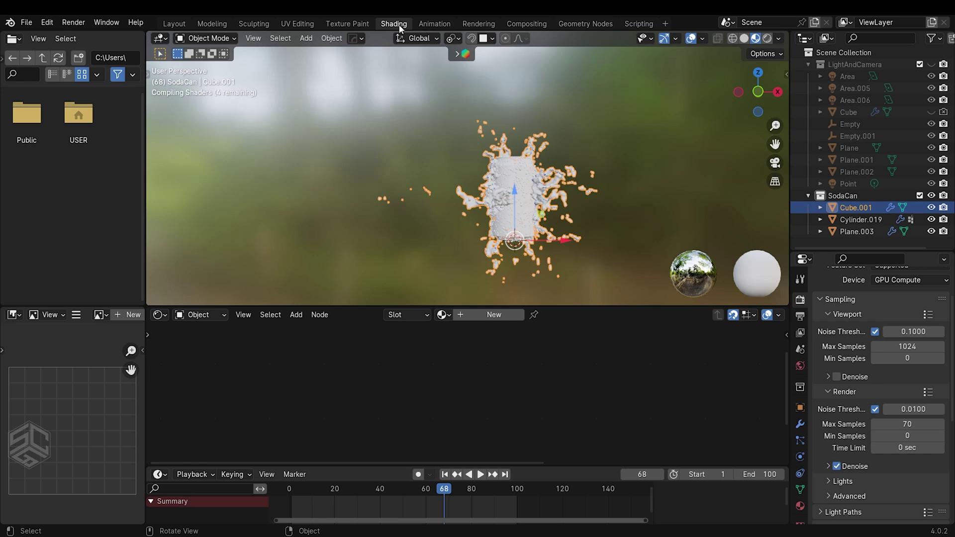
{"action": "scroll", "coordinate": [497, 219], "scroll_direction": "up", "scroll_amount": 5}
{"action": "middle_click_drag", "start_coordinate": [497, 219], "coordinate": [465, 313]}
Give the splash a new WaterMaterial with Transmission Weight 1.000 and IOR 1.333
{"action": "left_click", "coordinate": [466, 315]}
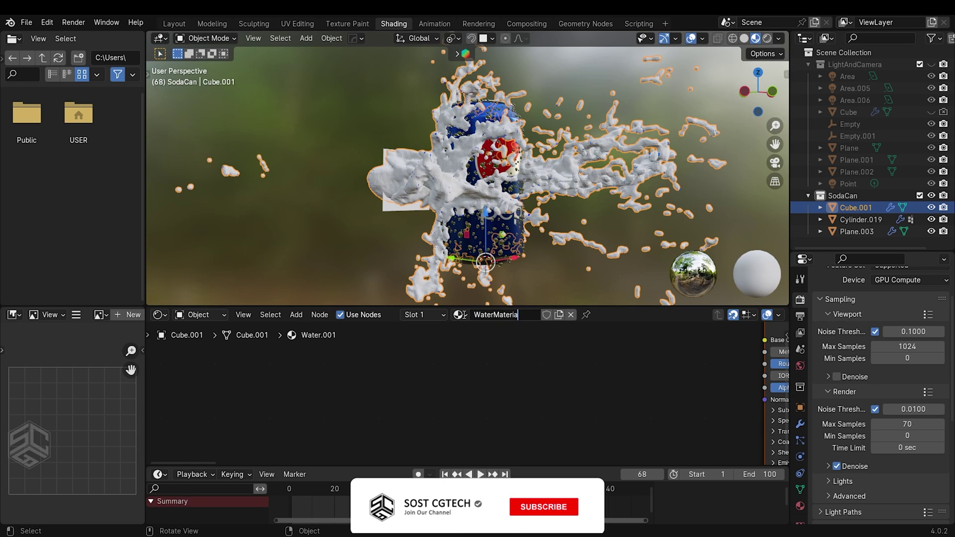
{"action": "middle_click_drag", "start_coordinate": [501, 362], "coordinate": [308, 378]}
{"action": "scroll", "coordinate": [475, 401], "scroll_direction": "up", "scroll_amount": 2}
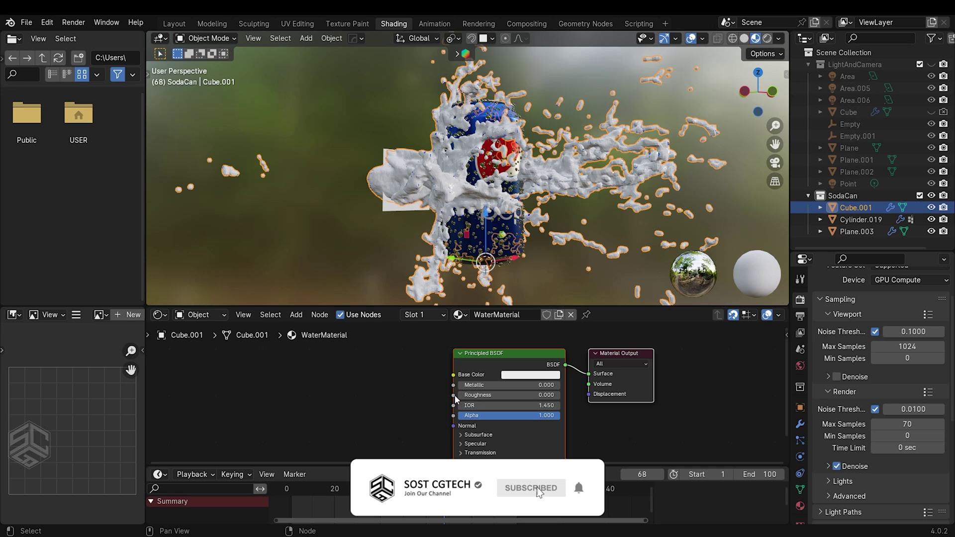
{"action": "left_click", "coordinate": [455, 451]}
{"action": "left_click_drag", "start_coordinate": [485, 451], "coordinate": [528, 452]}
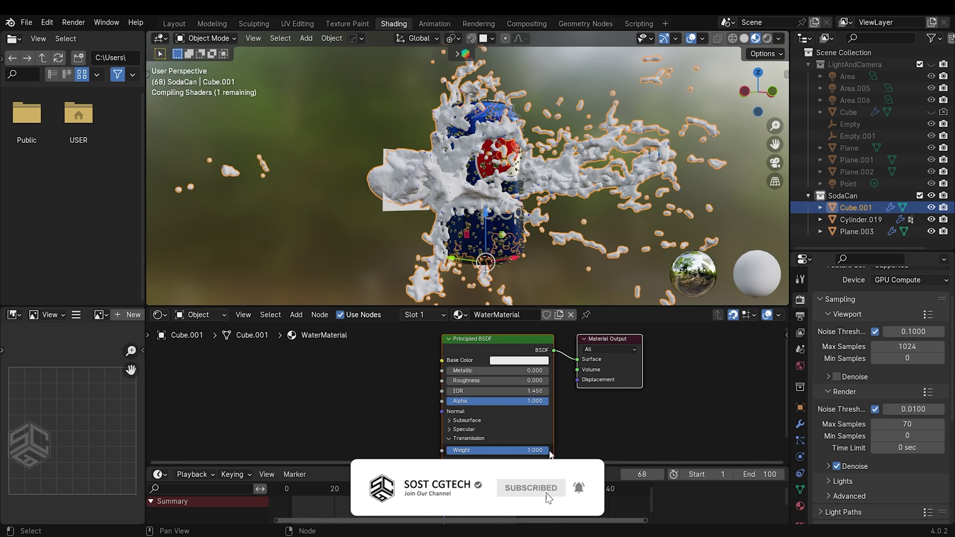
{"action": "left_click", "coordinate": [490, 392]}
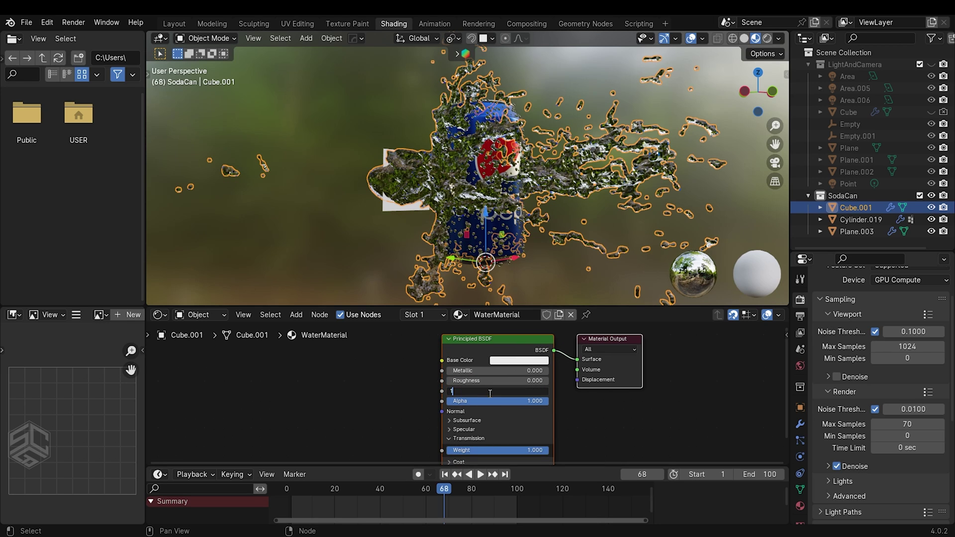
{"action": "type", "text": "1.333"}
{"action": "key", "text": "Return"}
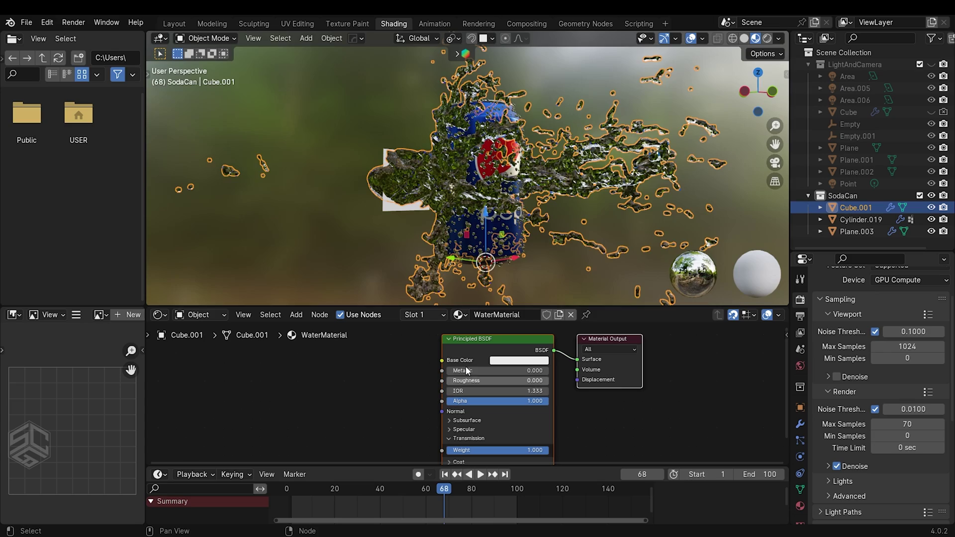
{"action": "middle_click_drag", "start_coordinate": [486, 249], "coordinate": [486, 179]}
Add a Smooth modifier with Repeat 3 to the splash and shade it smooth
{"action": "left_click", "coordinate": [174, 23]}
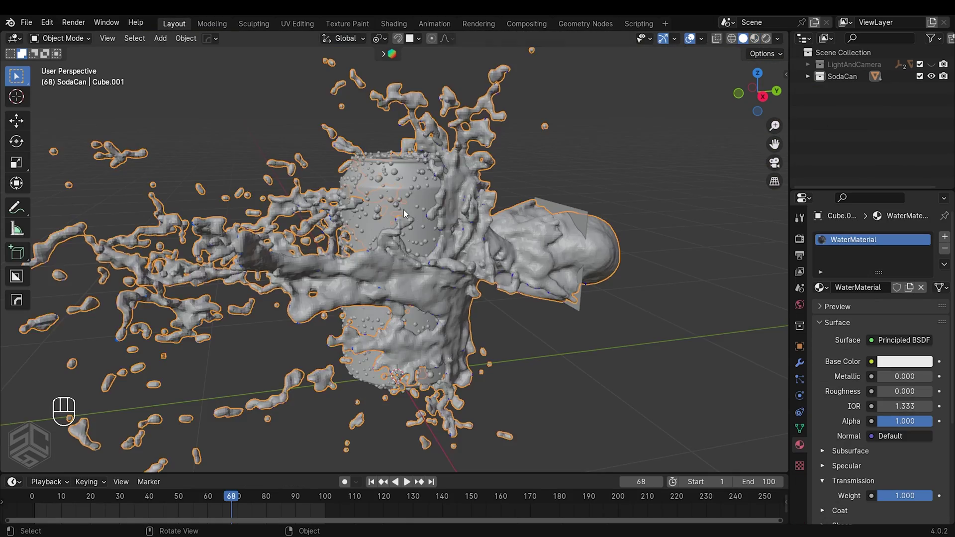
{"action": "left_click", "coordinate": [799, 363]}
{"action": "left_click", "coordinate": [826, 237]}
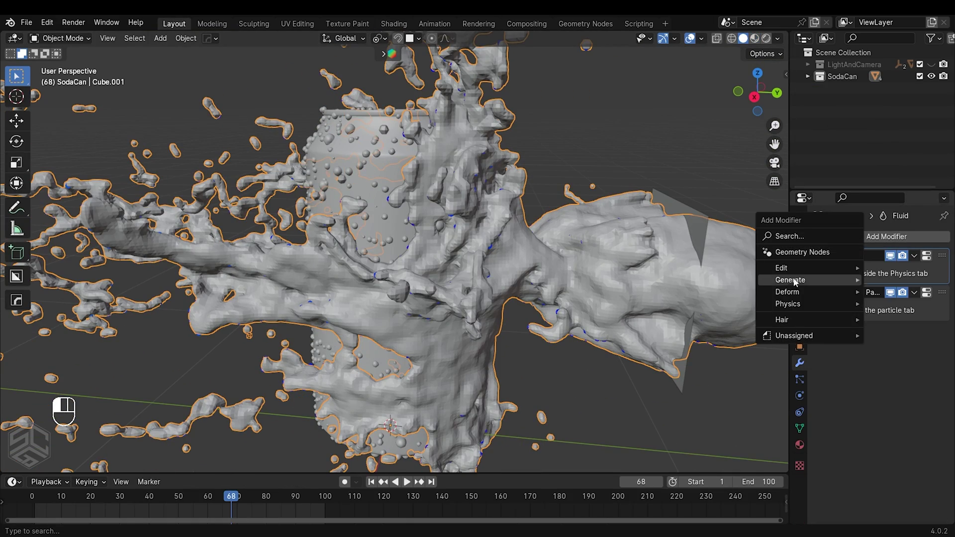
{"action": "mouse_move", "coordinate": [789, 292]}
{"action": "left_click", "coordinate": [681, 411]}
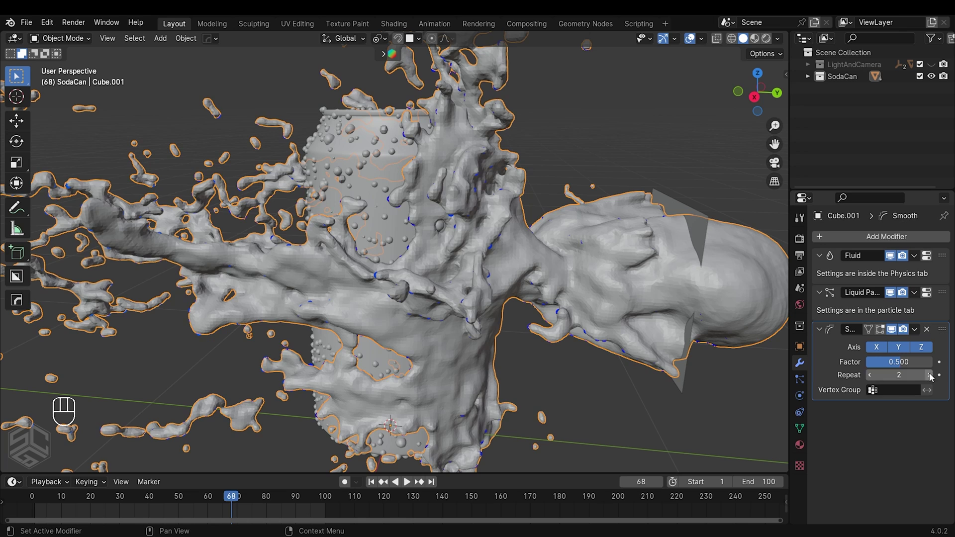
{"action": "right_click", "coordinate": [514, 264]}
{"action": "left_click", "coordinate": [514, 263]}
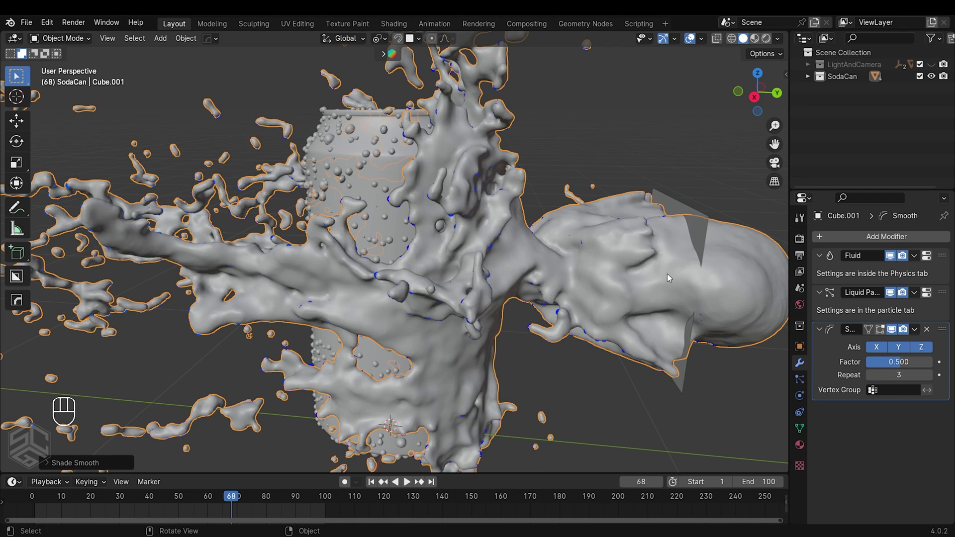
{"action": "middle_click_drag", "start_coordinate": [667, 274], "coordinate": [650, 251]}
Hide Plane.003 and check the scene from the side and front views
{"action": "left_click", "coordinate": [634, 222]}
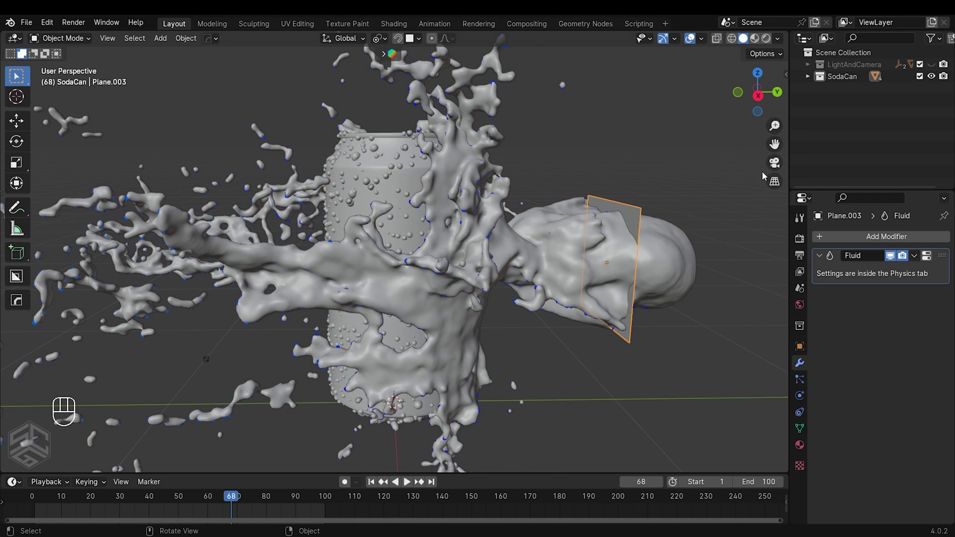
{"action": "key", "text": "h"}
{"action": "key", "text": "KP_3"}
{"action": "key", "text": "KP_1"}
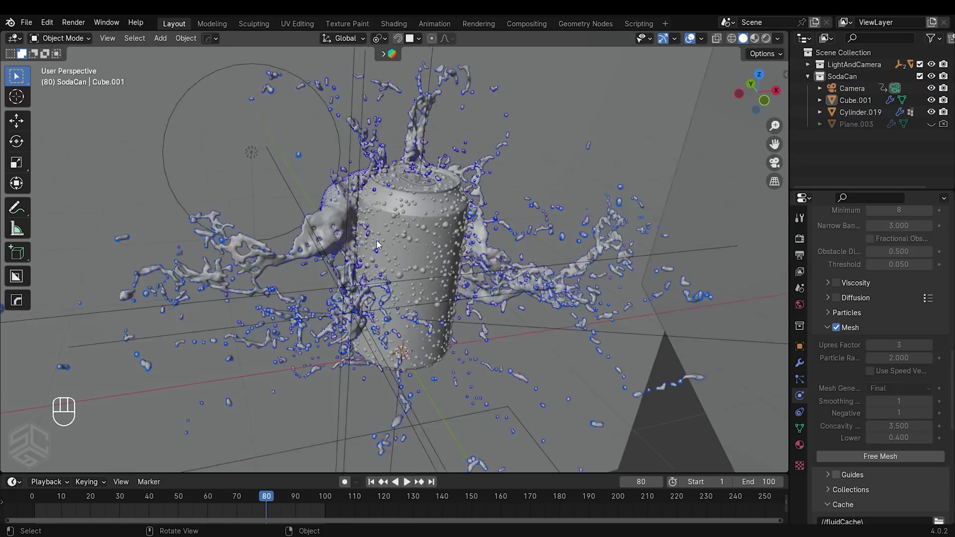
Play the smoothed splash animation, jump to frame 41 and stop playback
{"action": "middle_click_drag", "start_coordinate": [423, 289], "coordinate": [419, 279]}
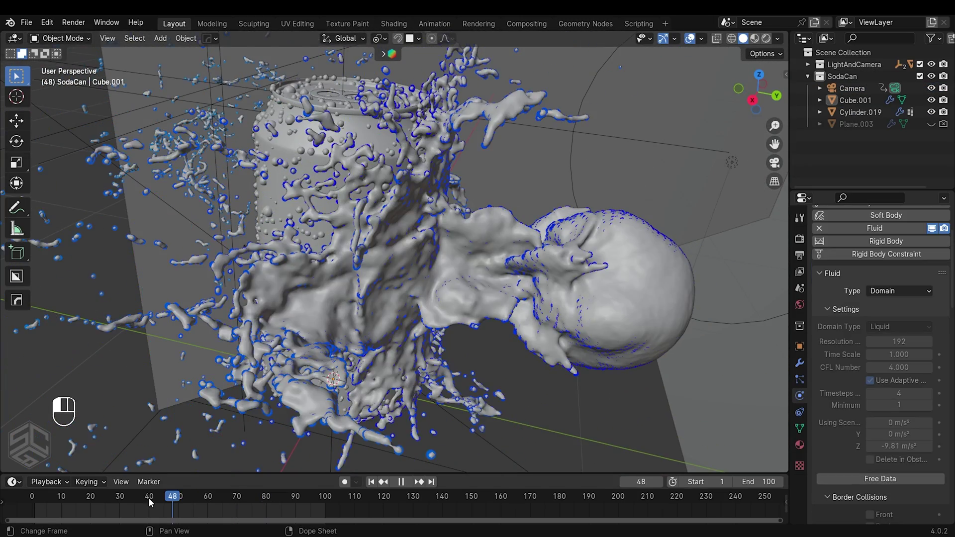
{"action": "left_click", "coordinate": [148, 498]}
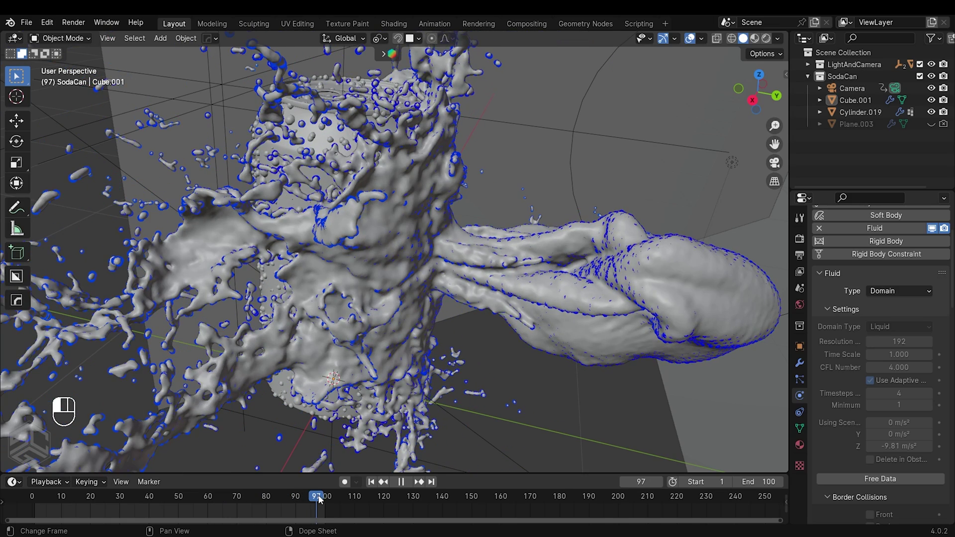
{"action": "key", "text": "space"}
{"action": "scroll", "coordinate": [319, 499], "scroll_direction": "down", "scroll_amount": 2}
{"action": "middle_click_drag", "start_coordinate": [548, 309], "coordinate": [437, 308]}
View the scene through the camera and select the ground plane
{"action": "key", "text": "KP_0"}
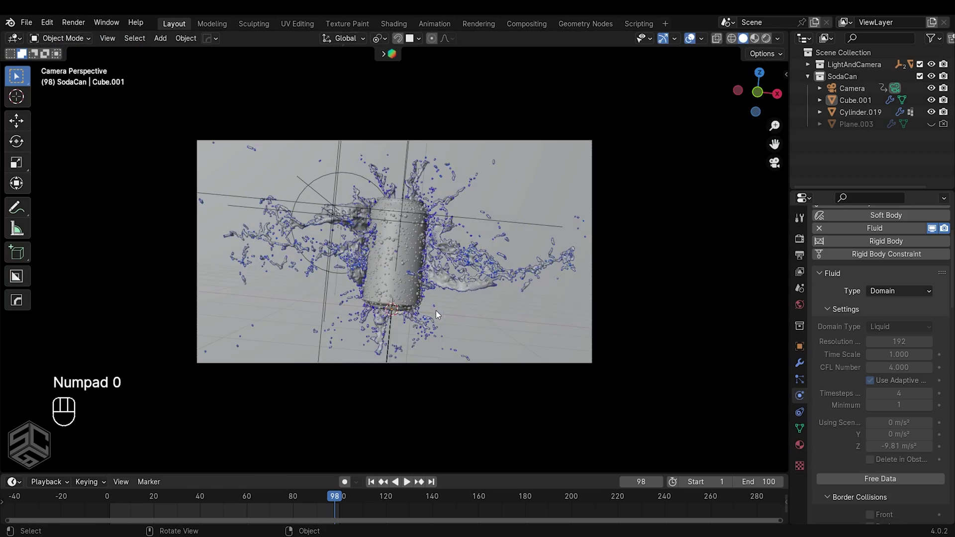
{"action": "scroll", "coordinate": [436, 311], "scroll_direction": "up", "scroll_amount": 4}
{"action": "left_click", "coordinate": [226, 368]}
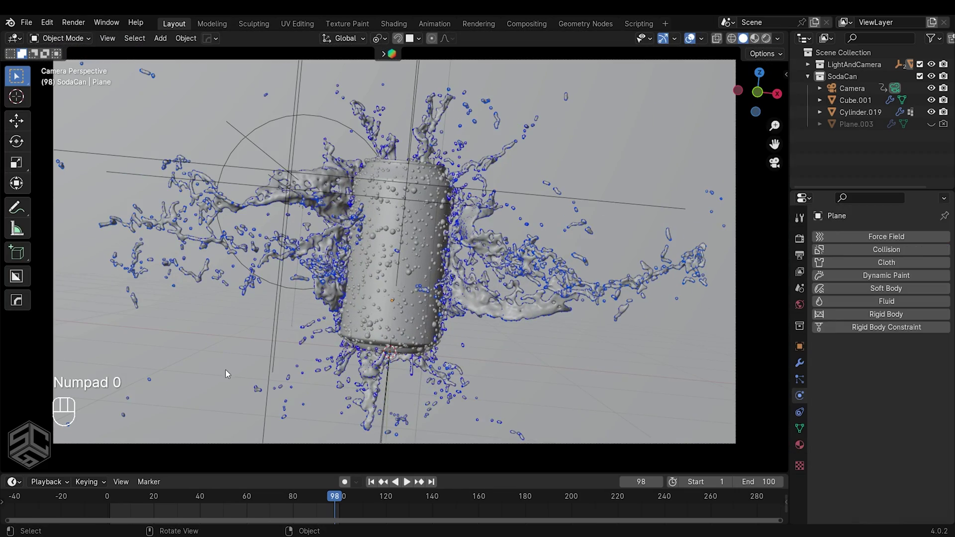